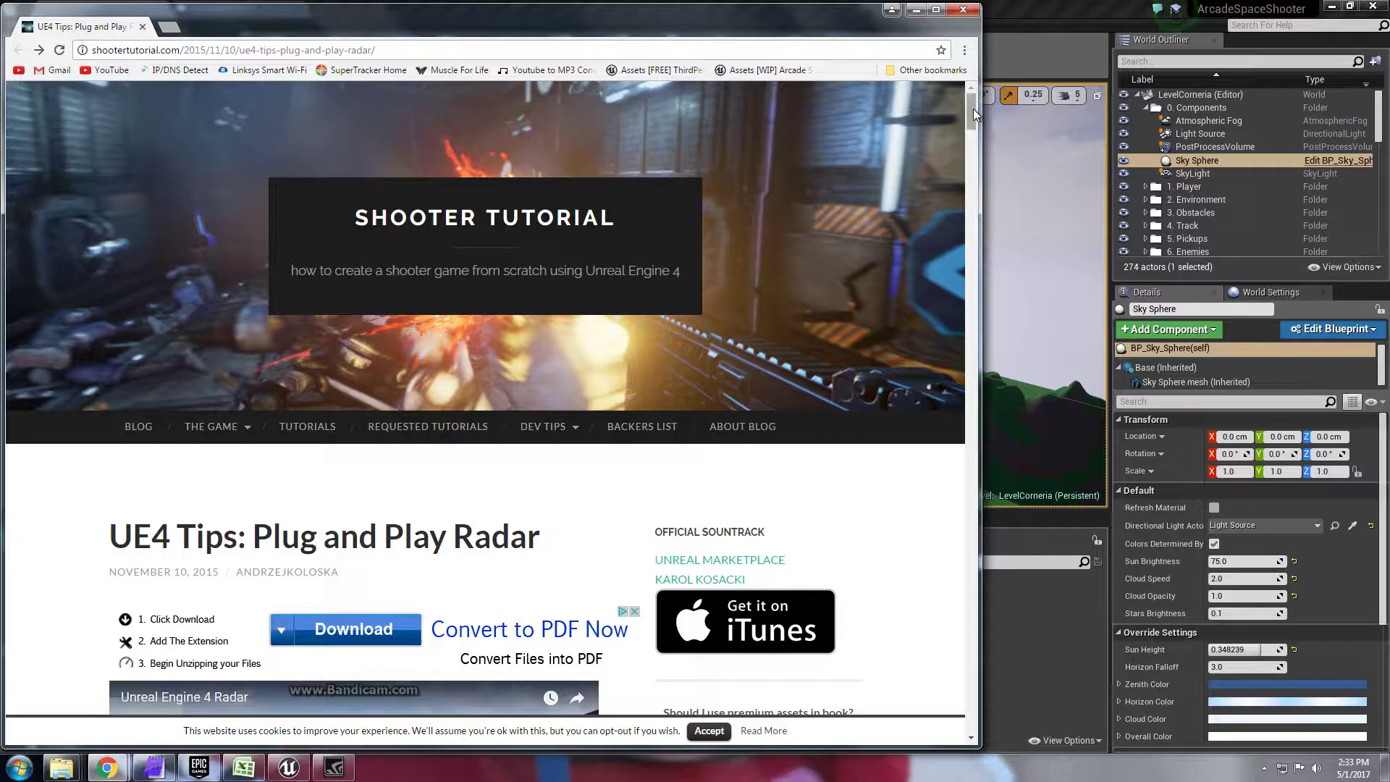
Step: Look over the "UE4 Tips: Plug and Play Radar" tutorial page and switch to Unreal Editor
{"action": "left_click_drag", "start_coordinate": [975, 114], "coordinate": [962, 128]}
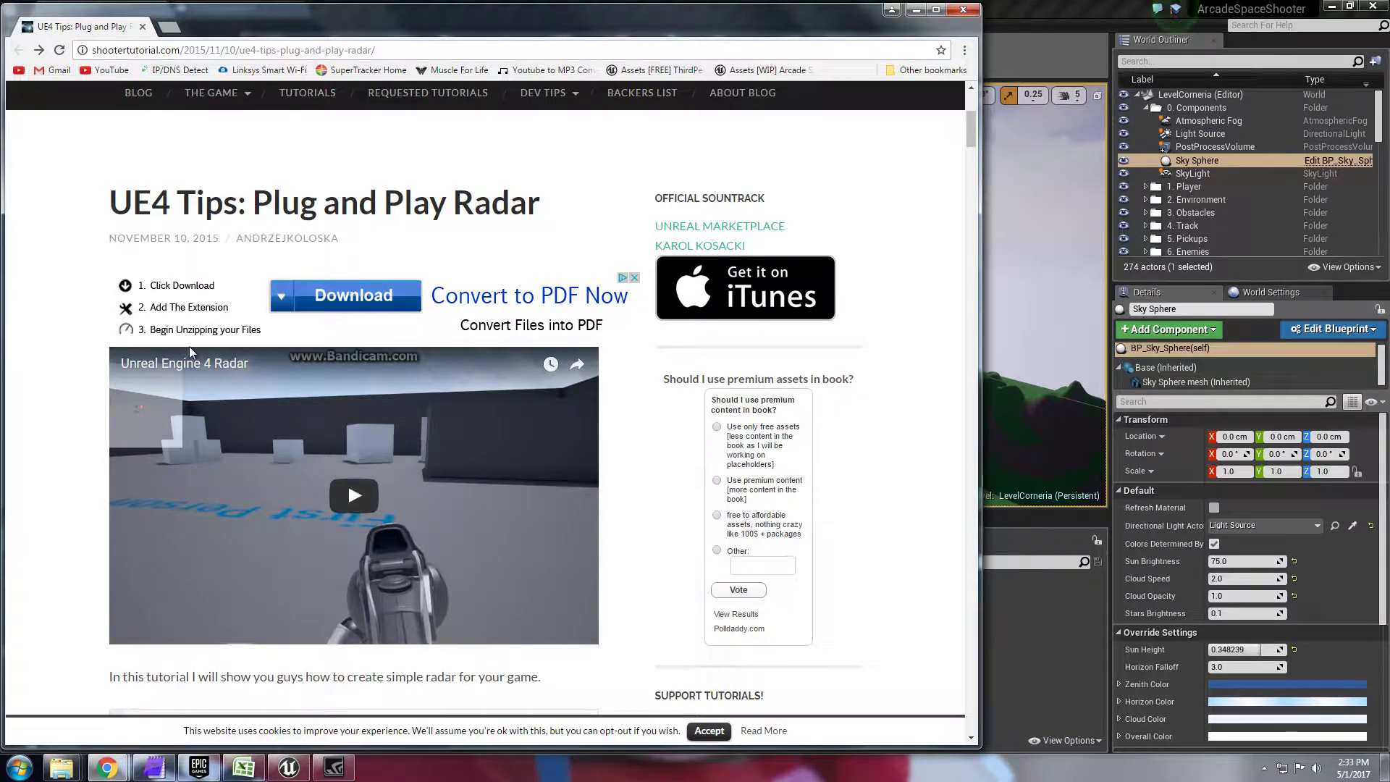
{"action": "left_click", "coordinate": [1002, 7]}
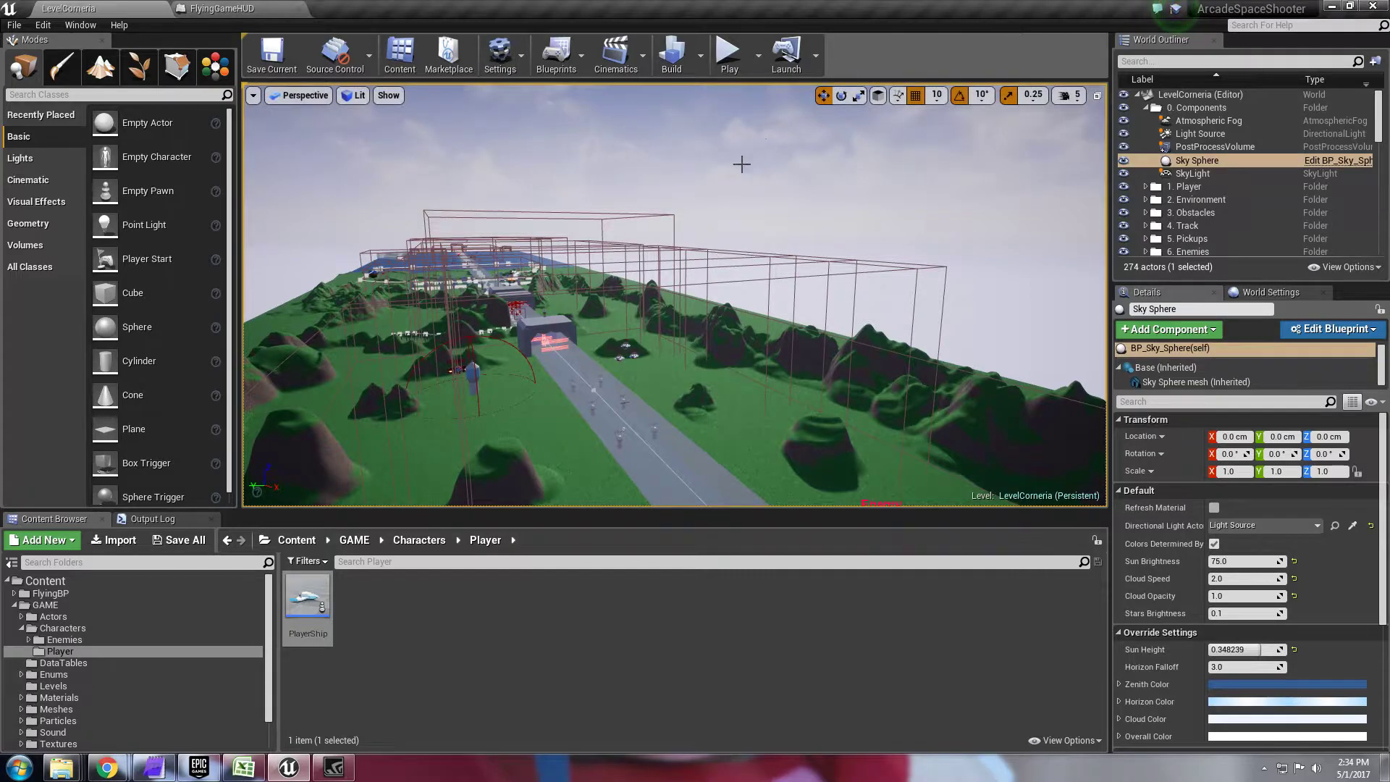
Step: Play LevelCorneria in full screen and circle the ship around to check the enemy markers on the radar
{"action": "left_click_drag", "start_coordinate": [739, 160], "coordinate": [788, 183]}
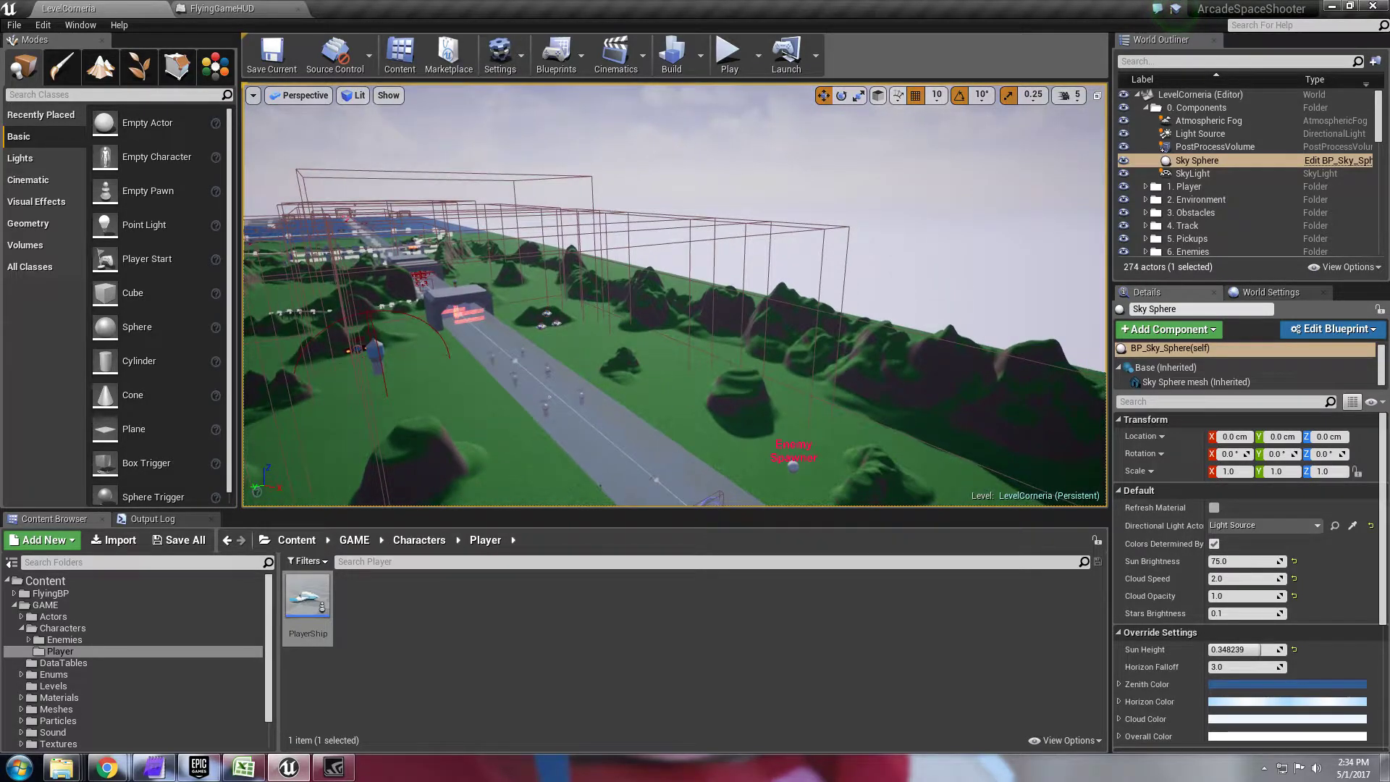
{"action": "left_click", "coordinate": [727, 54]}
{"action": "key", "text": "F11"}
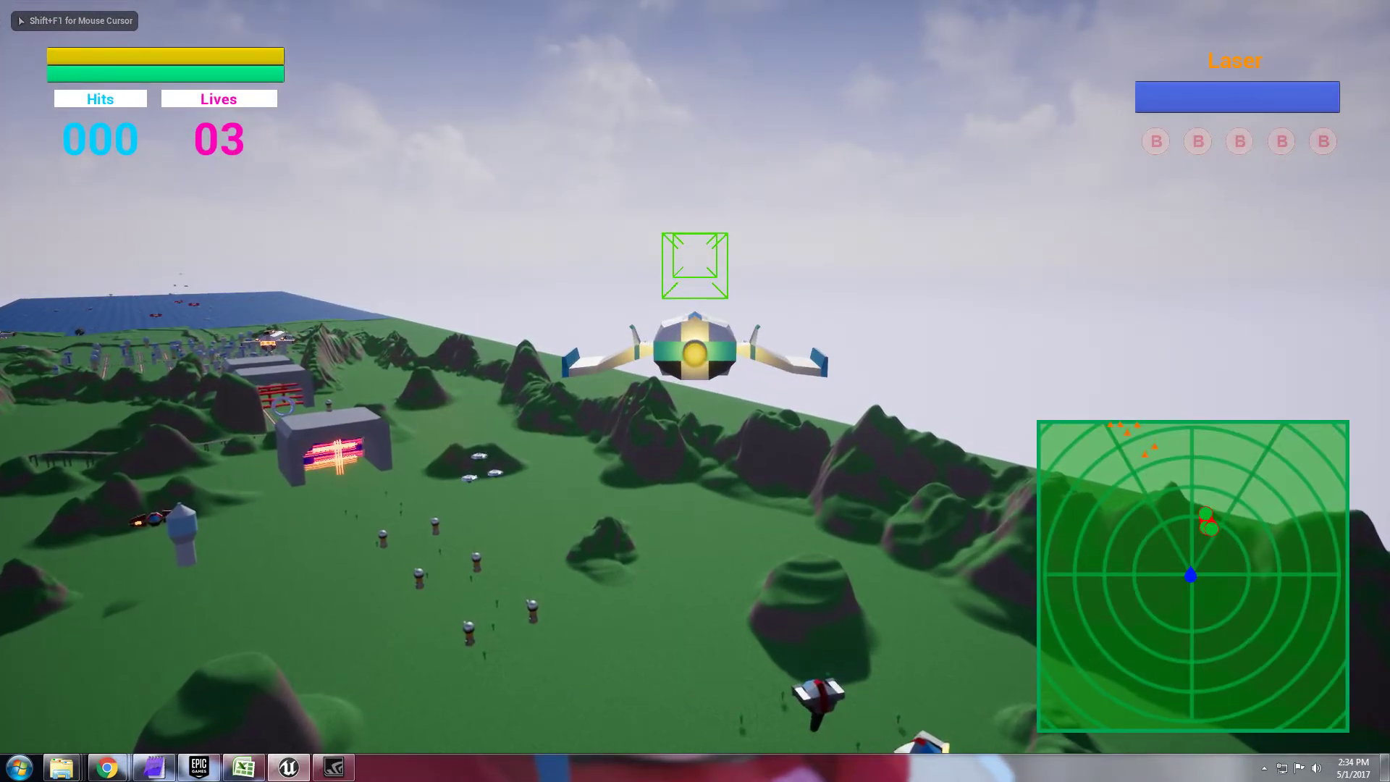
{"action": "key", "text": "d"}
{"action": "key", "text": "d"}
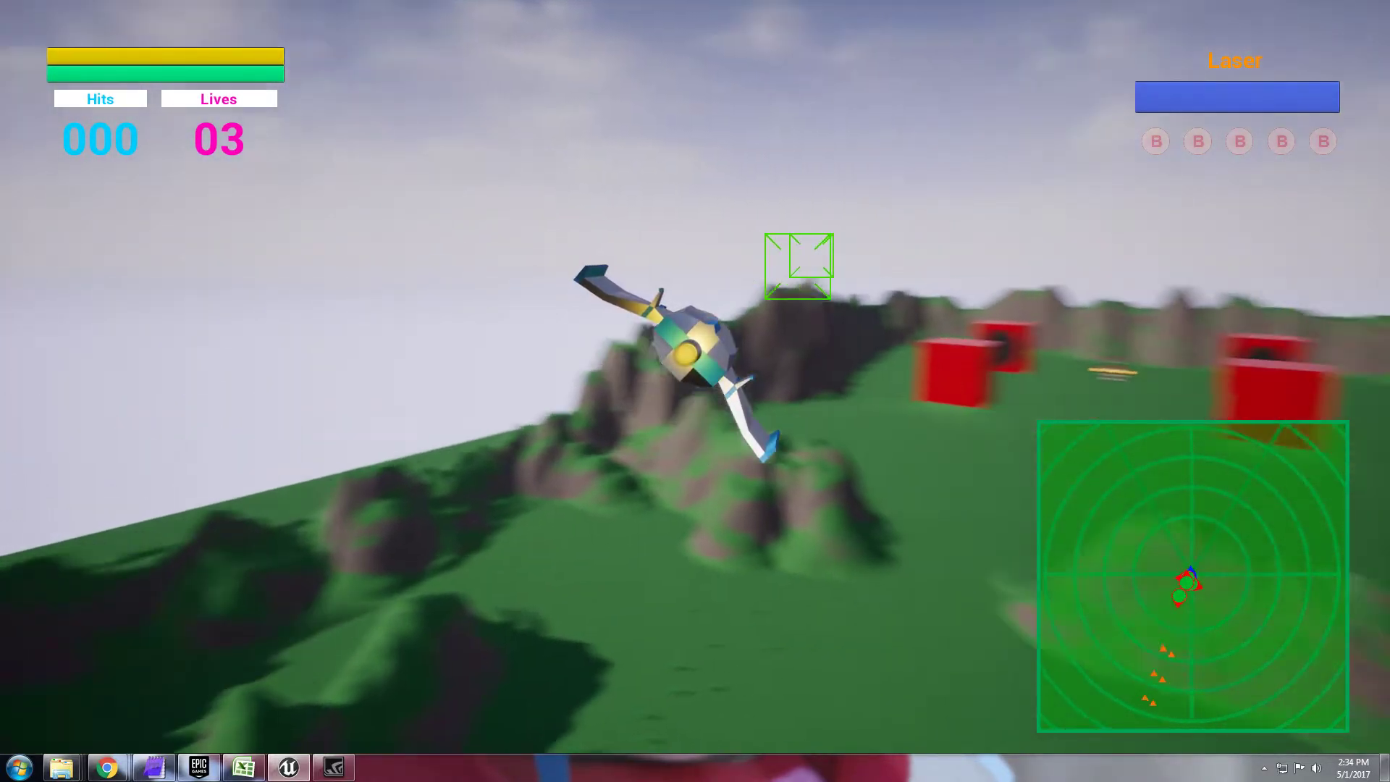
{"action": "key", "text": "d"}
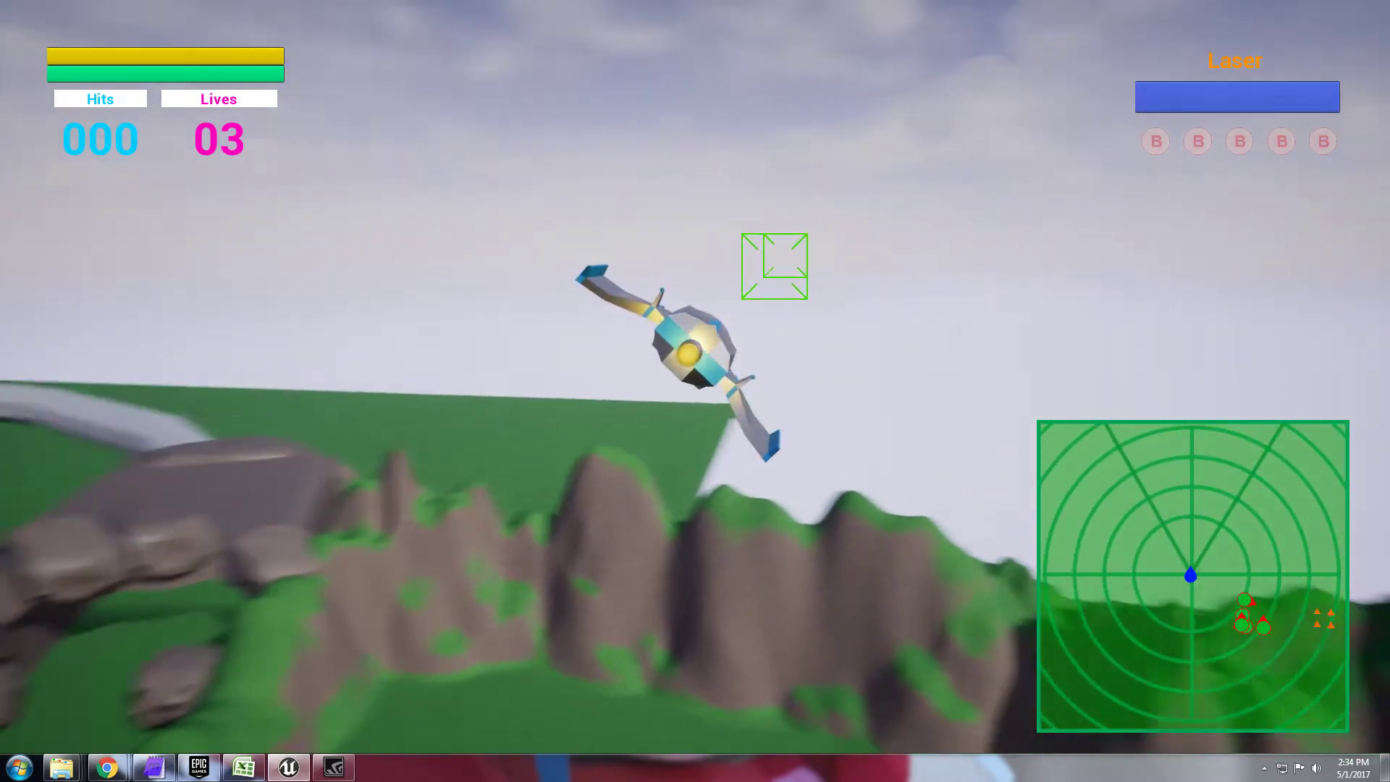
{"action": "key", "text": "d"}
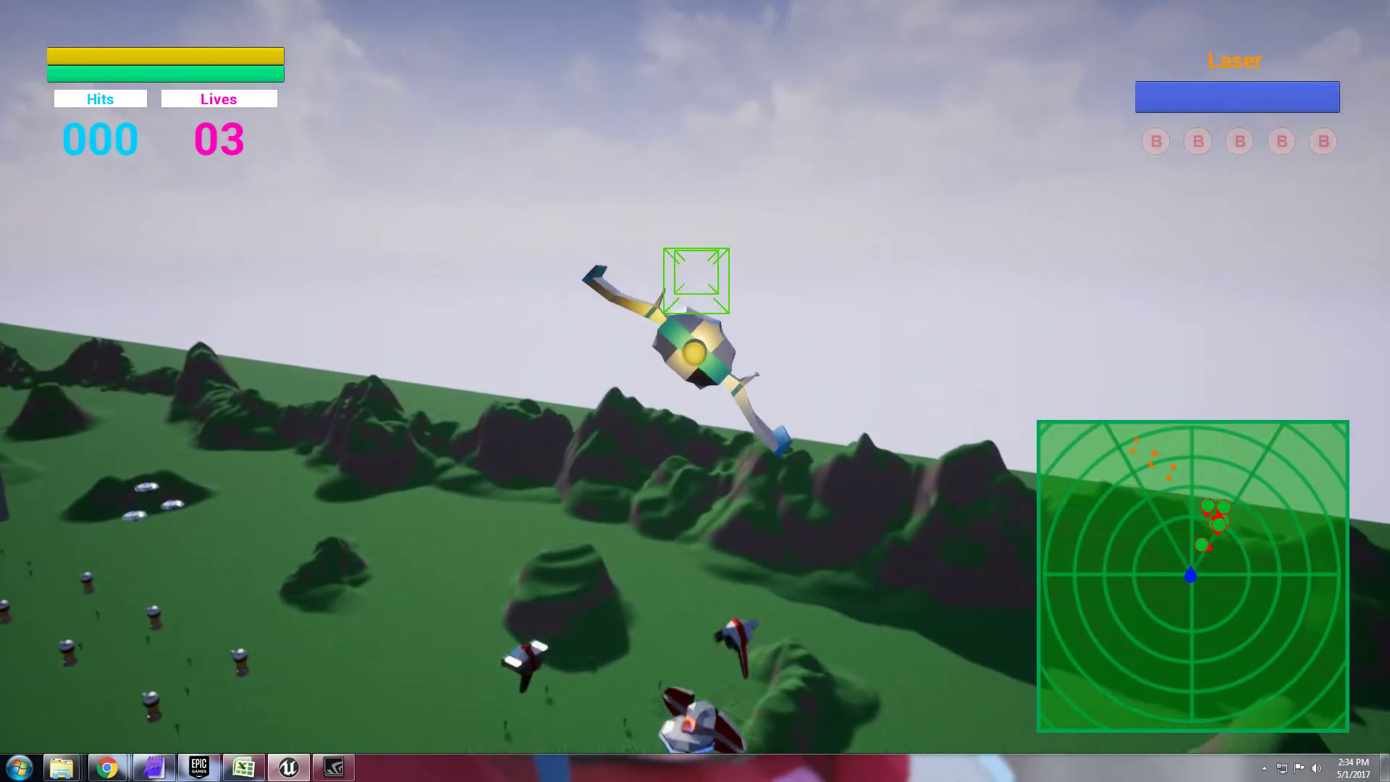
Step: Dive the ship toward the enemy group, steer to both sides and boost past them while watching the radar
{"action": "key", "text": "w"}
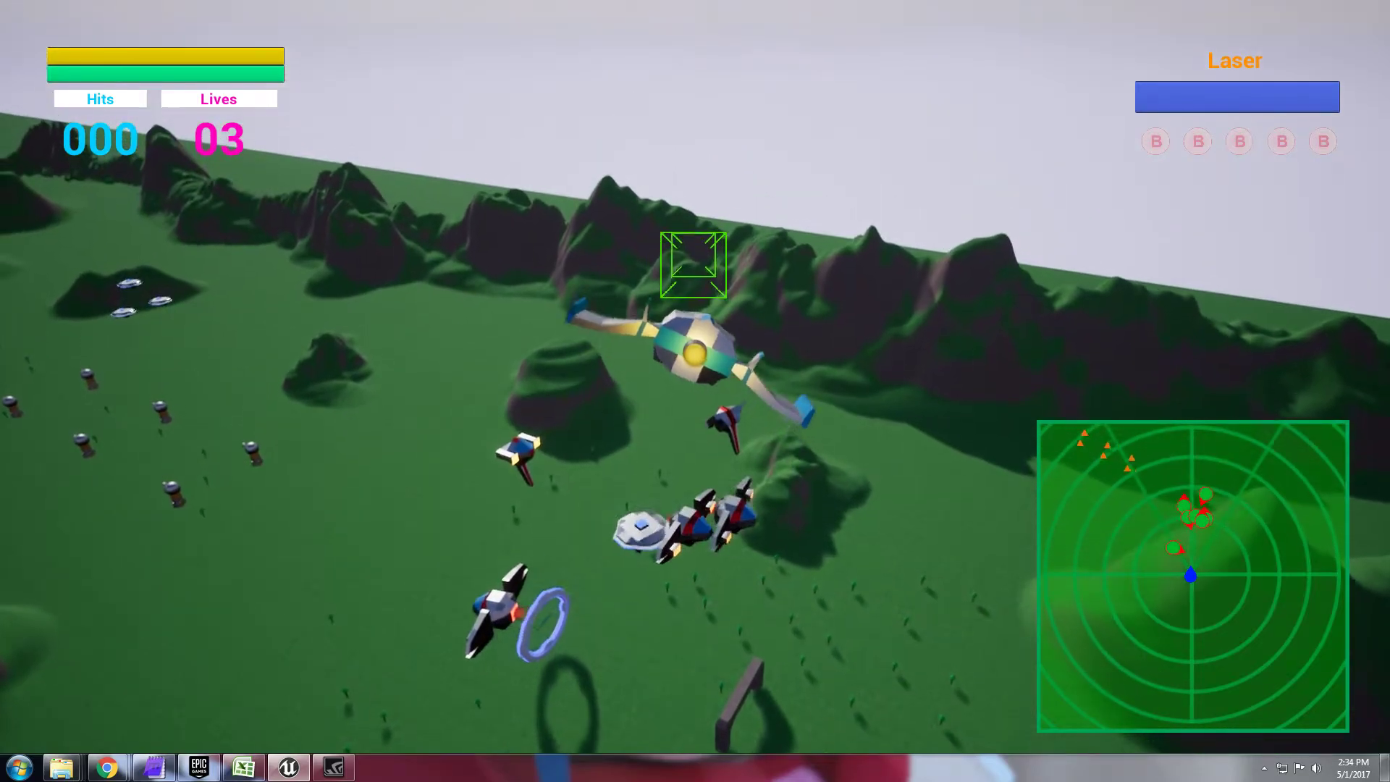
{"action": "key", "text": "a"}
{"action": "key", "text": "a"}
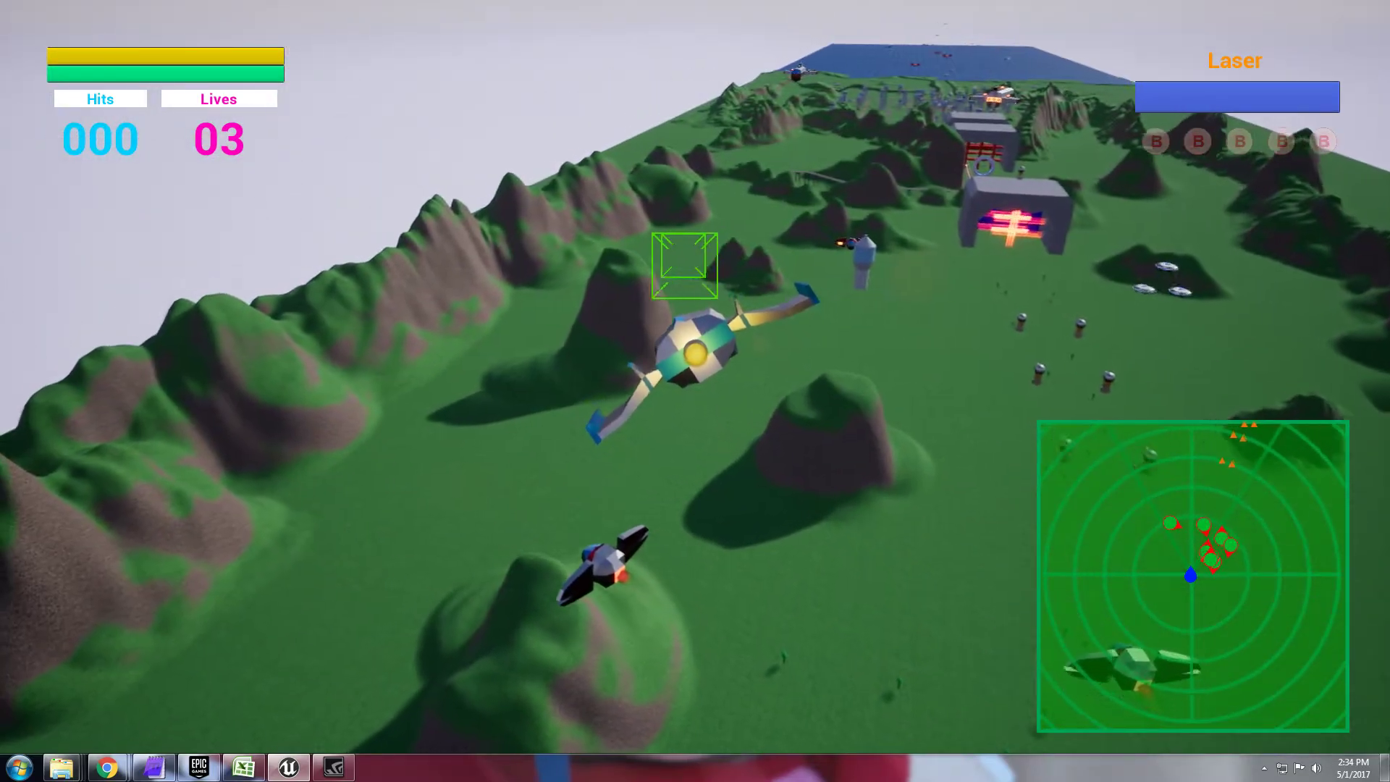
{"action": "key", "text": "w"}
{"action": "key", "text": "d"}
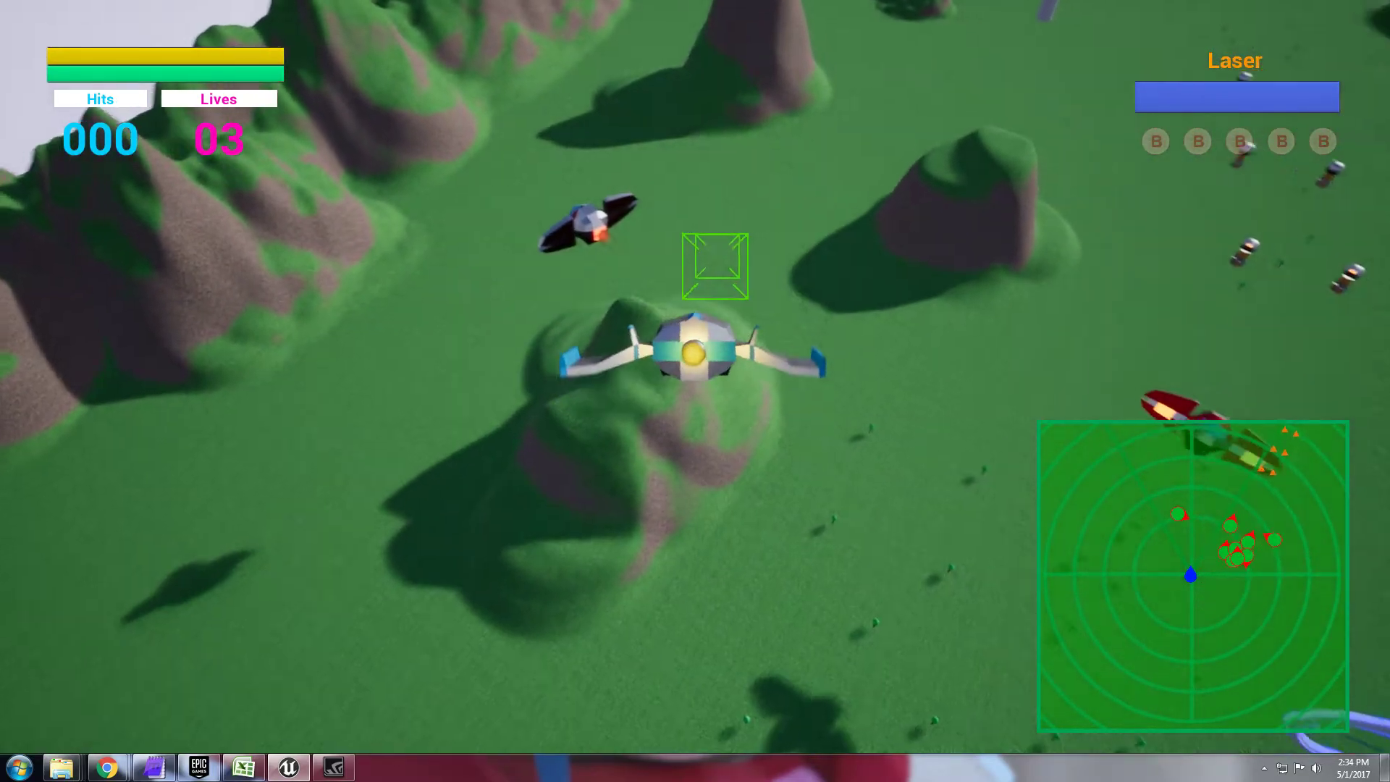
{"action": "key", "text": "shift"}
{"action": "key", "text": "d"}
{"action": "key", "text": "space"}
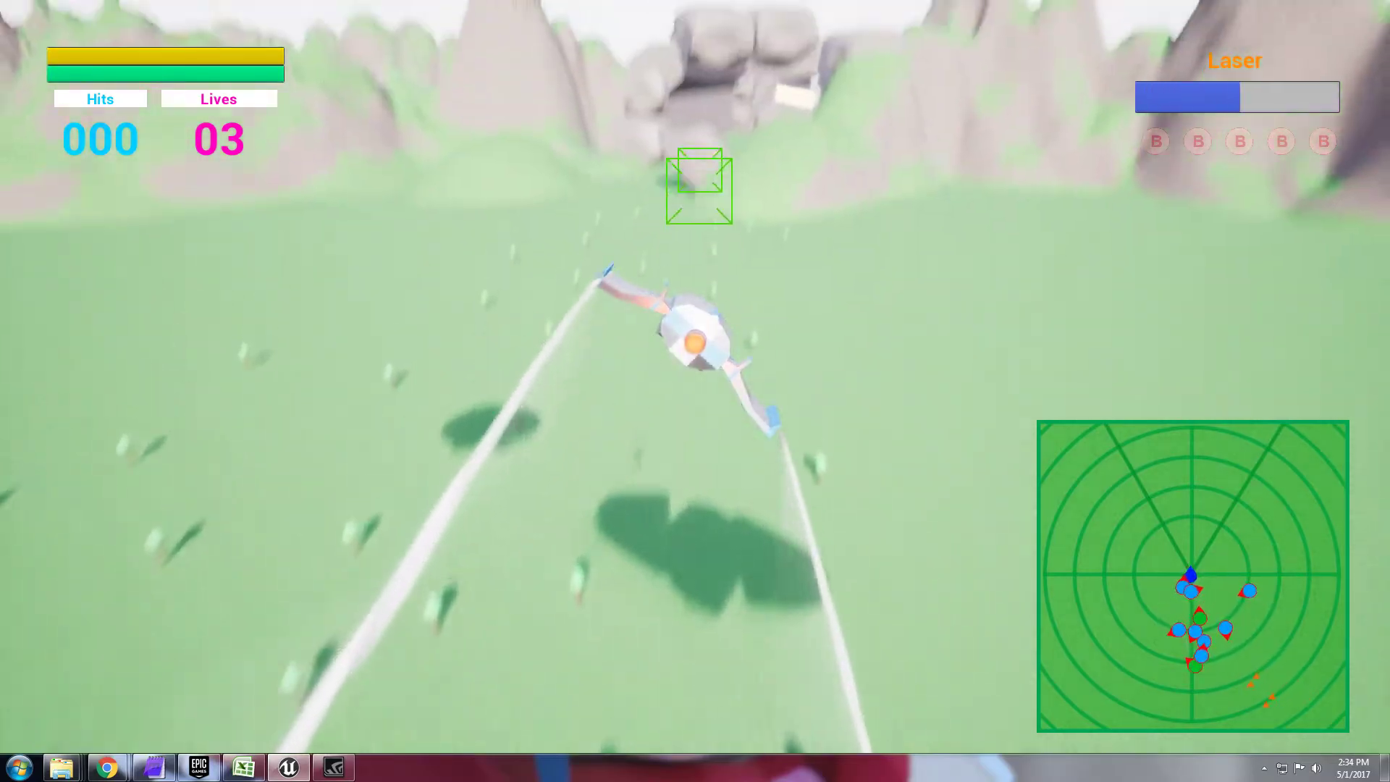
Step: Turn the ship back toward the enemies and stone arches to examine how the radar markers rotate around the player
{"action": "key", "text": "d"}
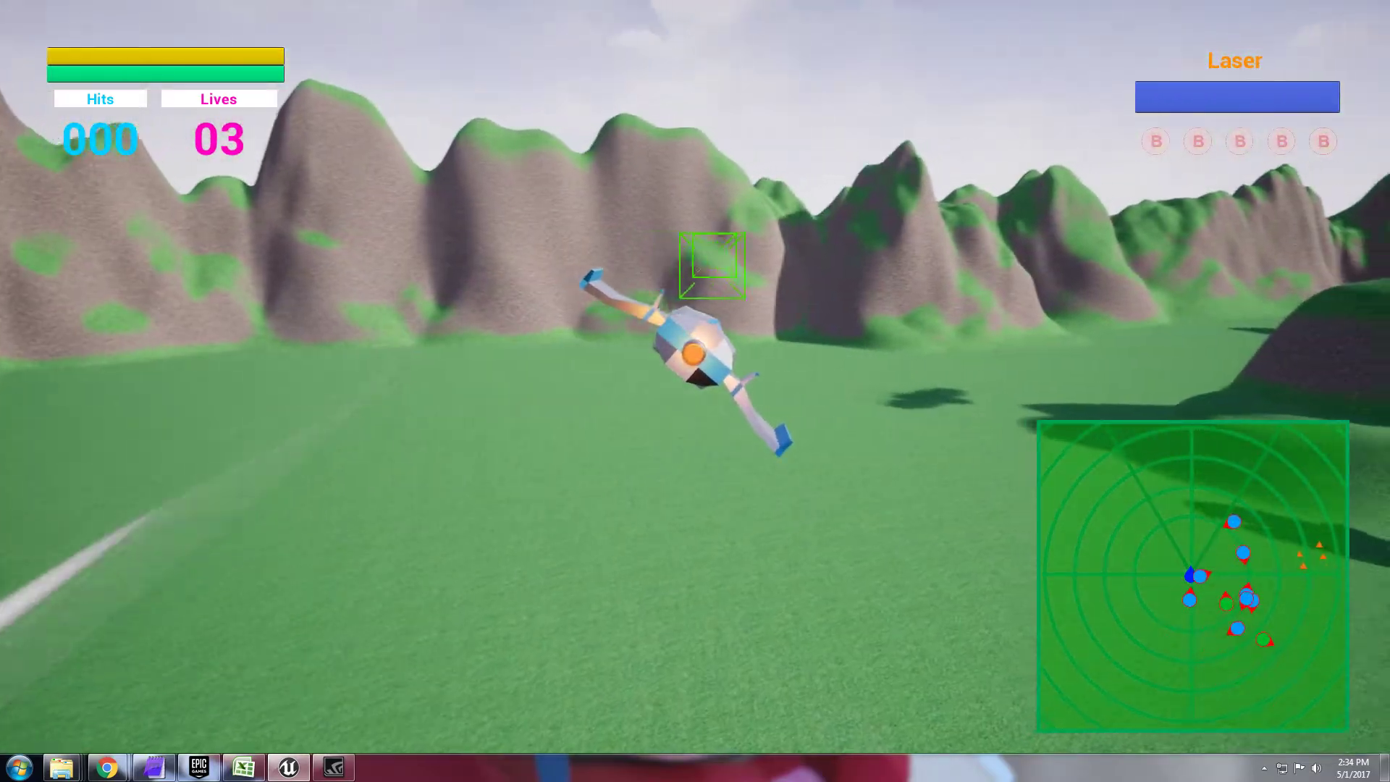
{"action": "key", "text": "d"}
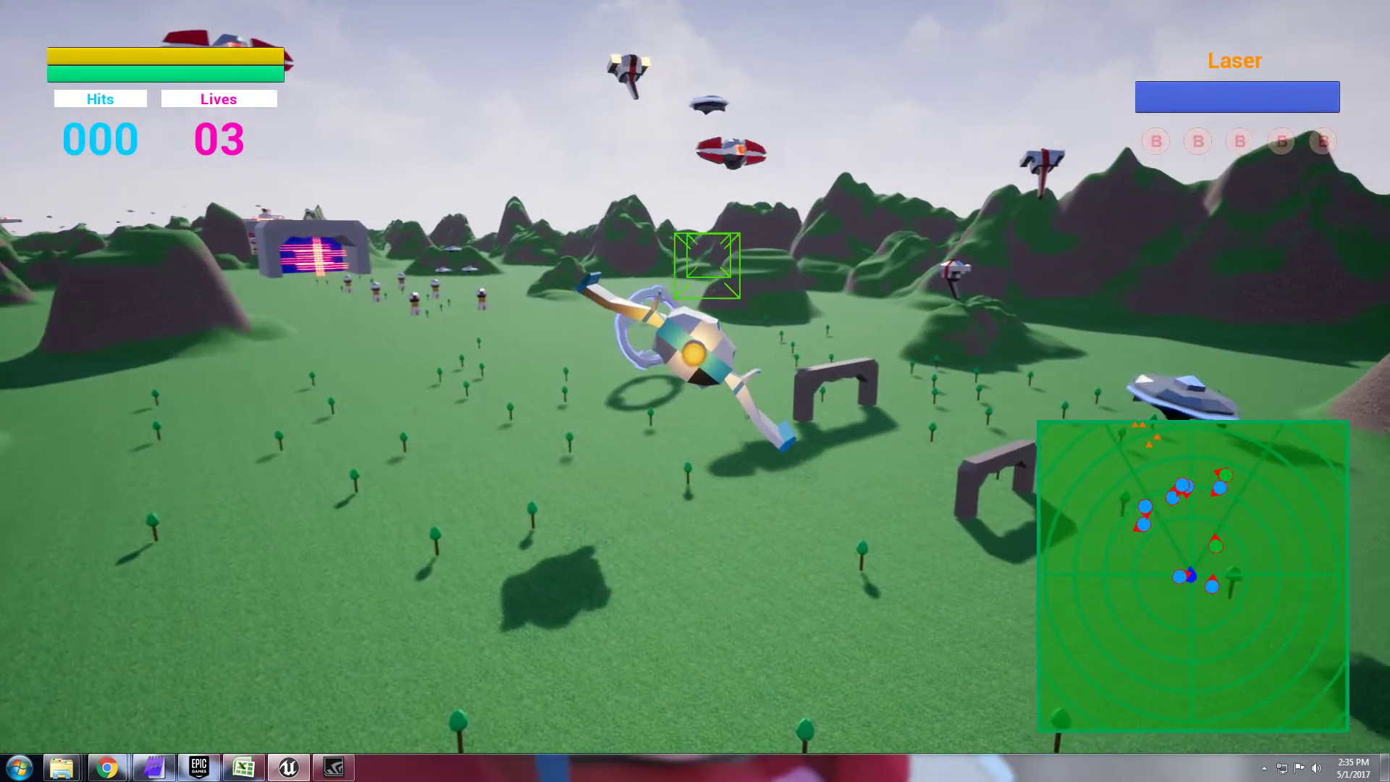
{"action": "key", "text": "d"}
{"action": "key", "text": "d"}
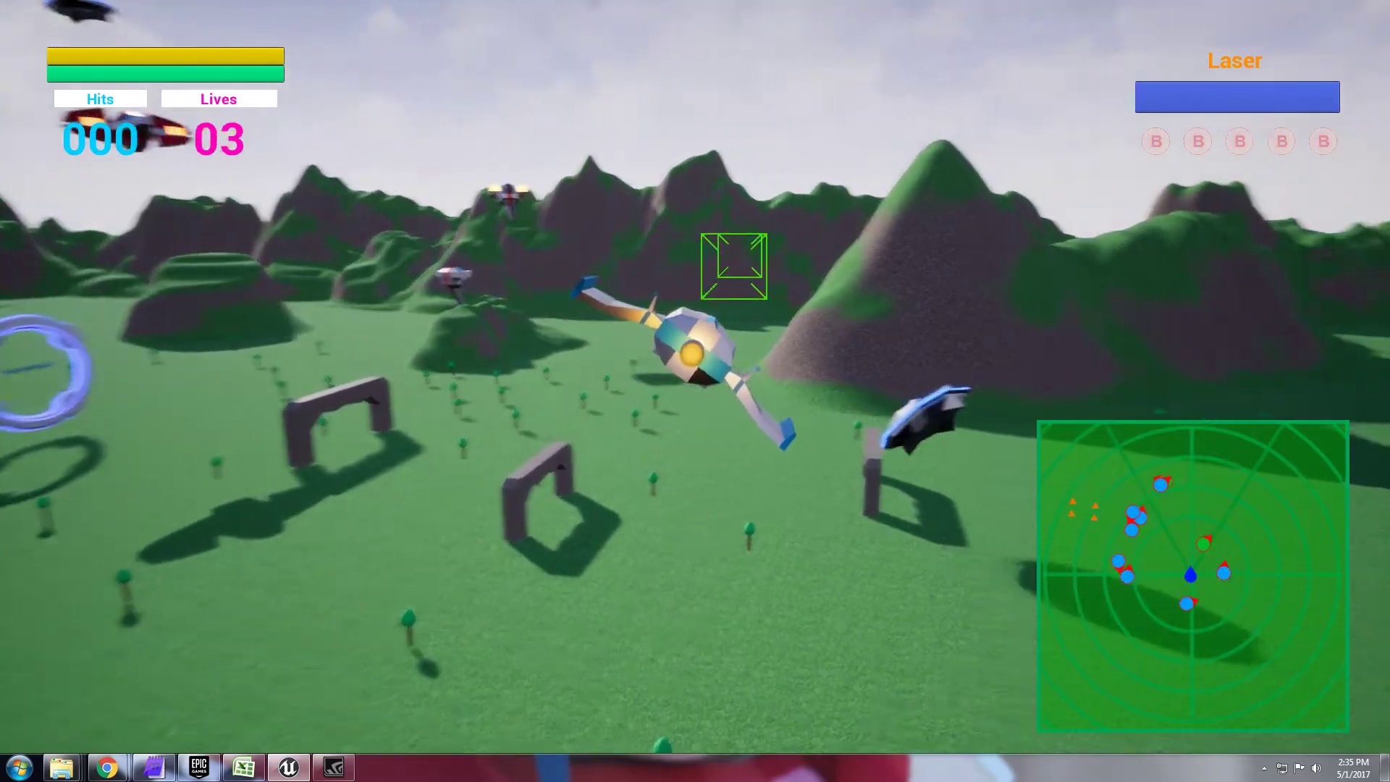
{"action": "key", "text": "a"}
{"action": "key", "text": "s"}
{"action": "key", "text": "a"}
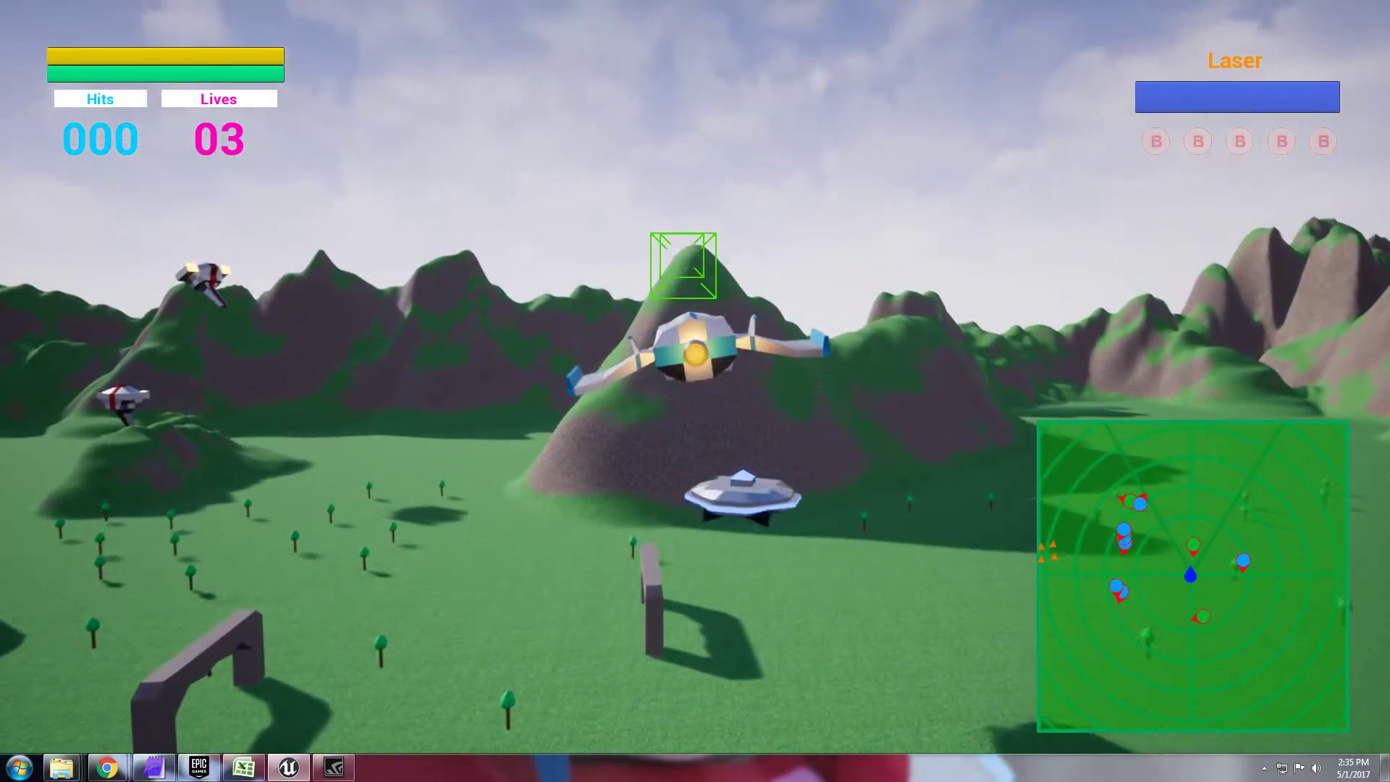
Step: Bank the ship both ways near the red enemy ships to compare their positions with the radar markers
{"action": "key", "text": "a"}
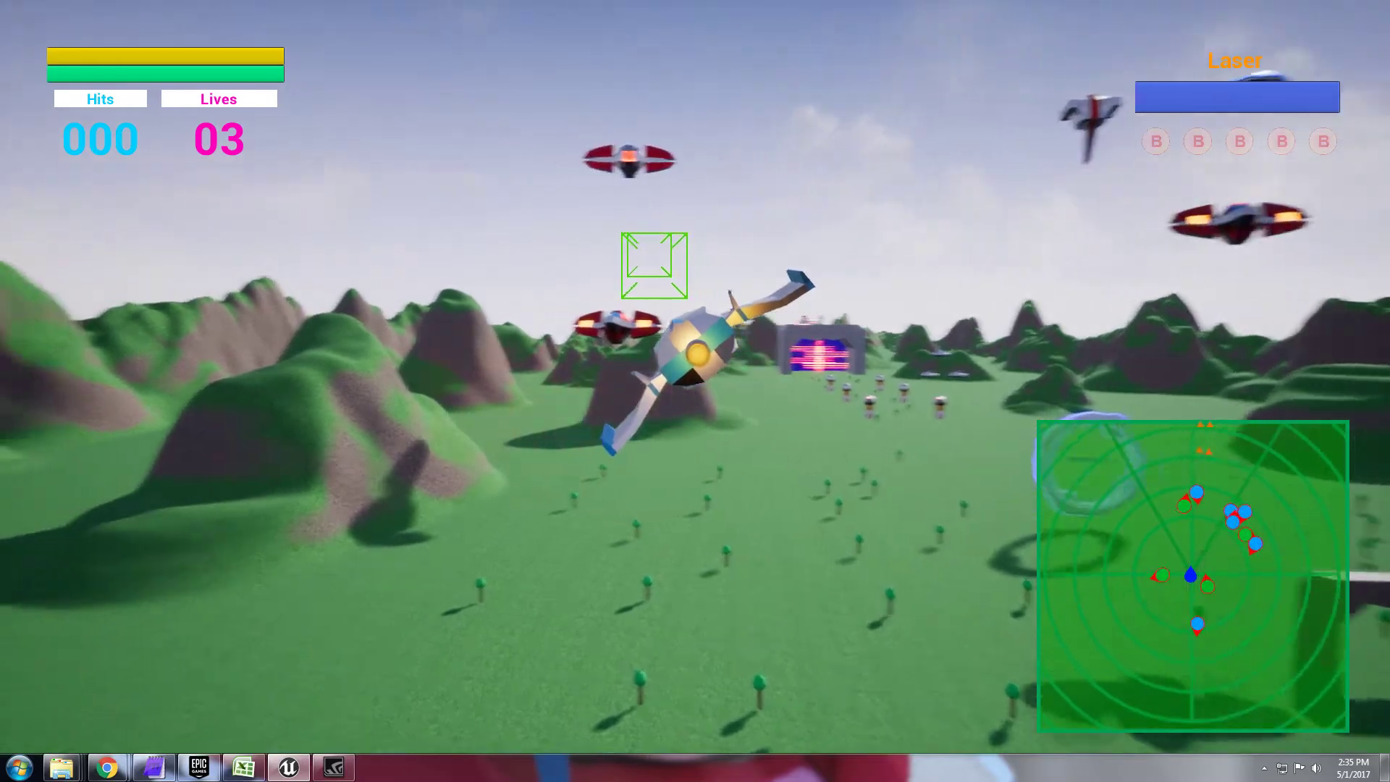
{"action": "key", "text": "d"}
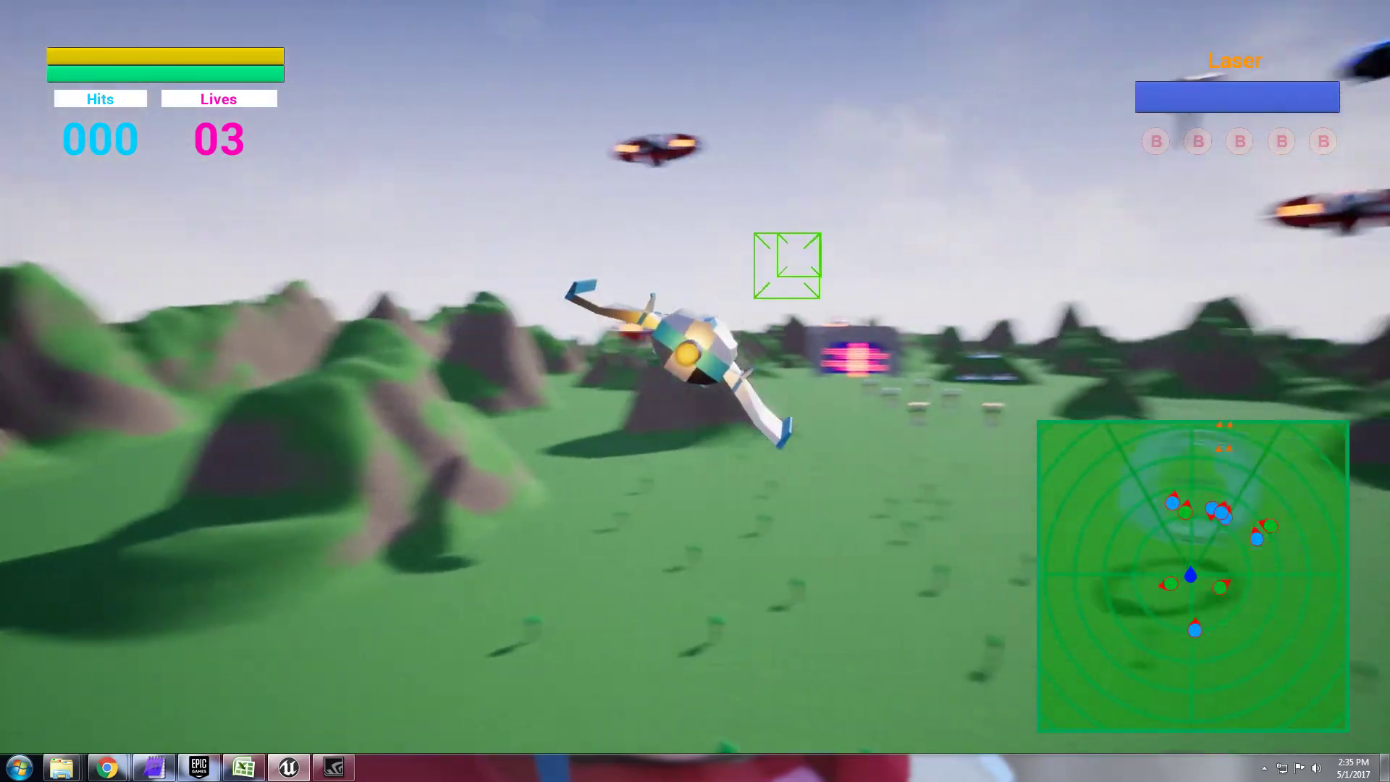
{"action": "key", "text": "w"}
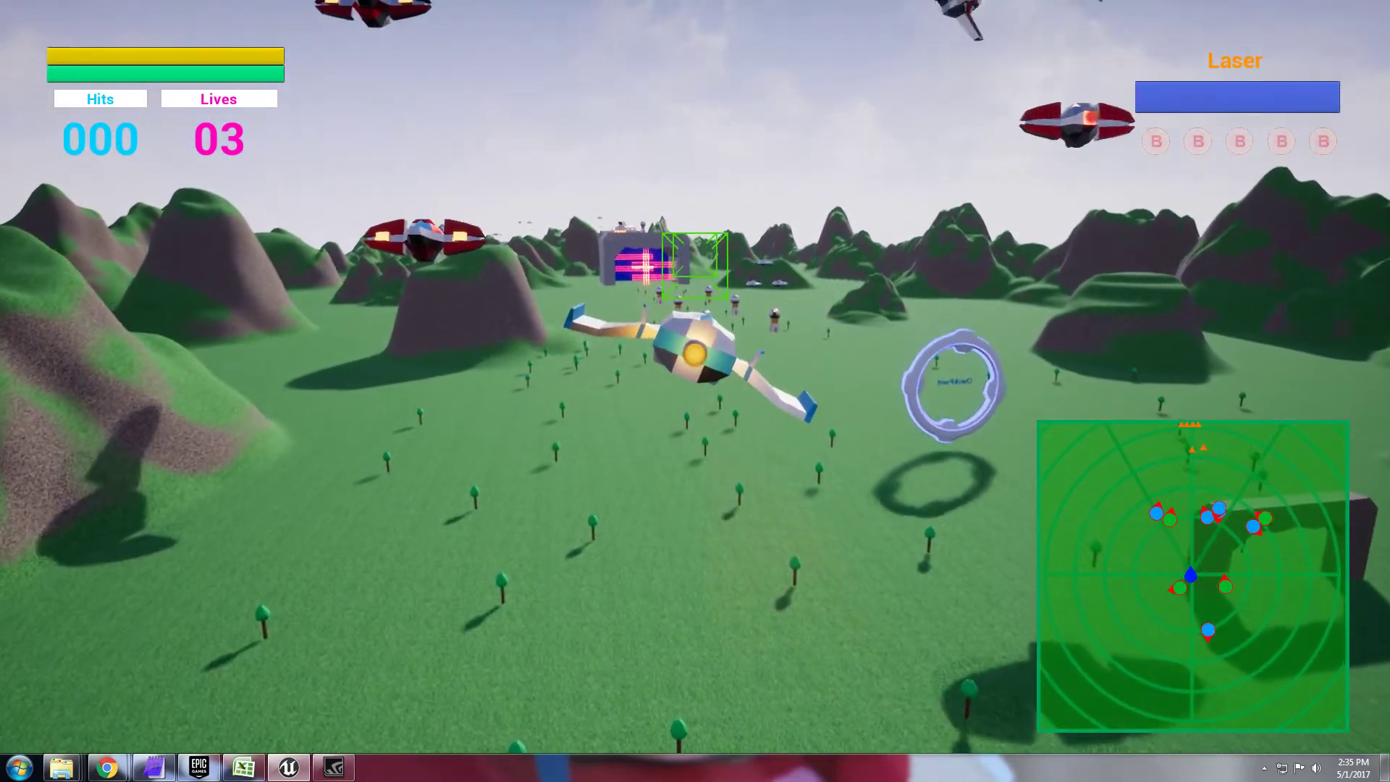
{"action": "key", "text": "a"}
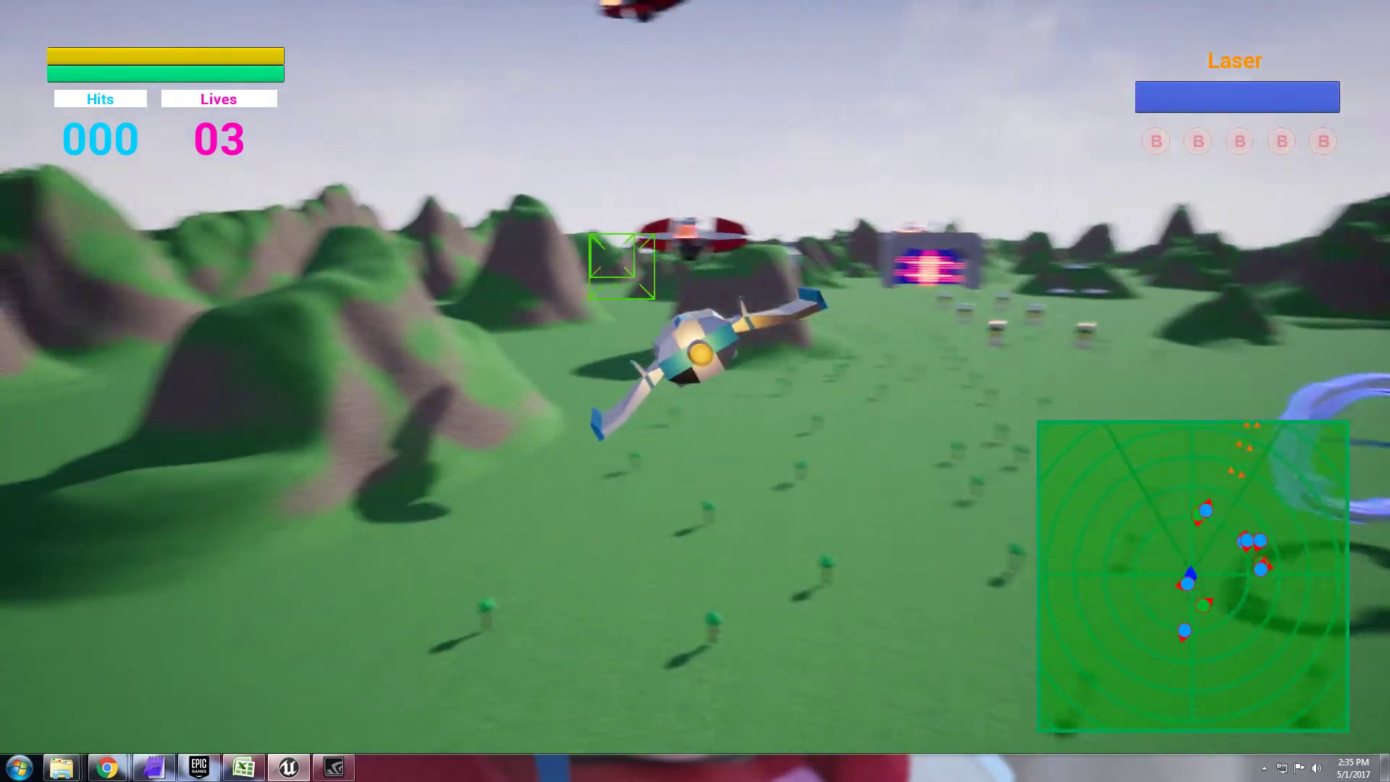
{"action": "key", "text": "a"}
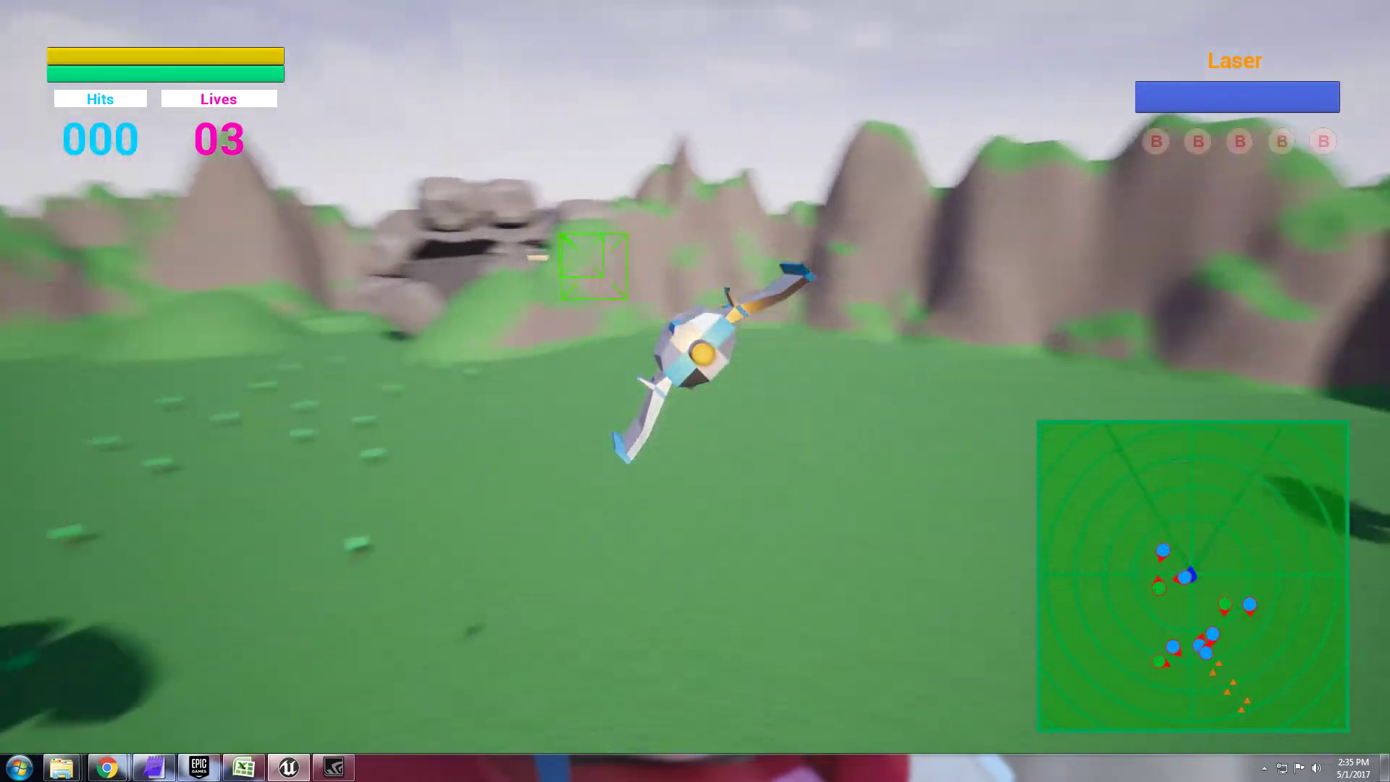
{"action": "key", "text": "a"}
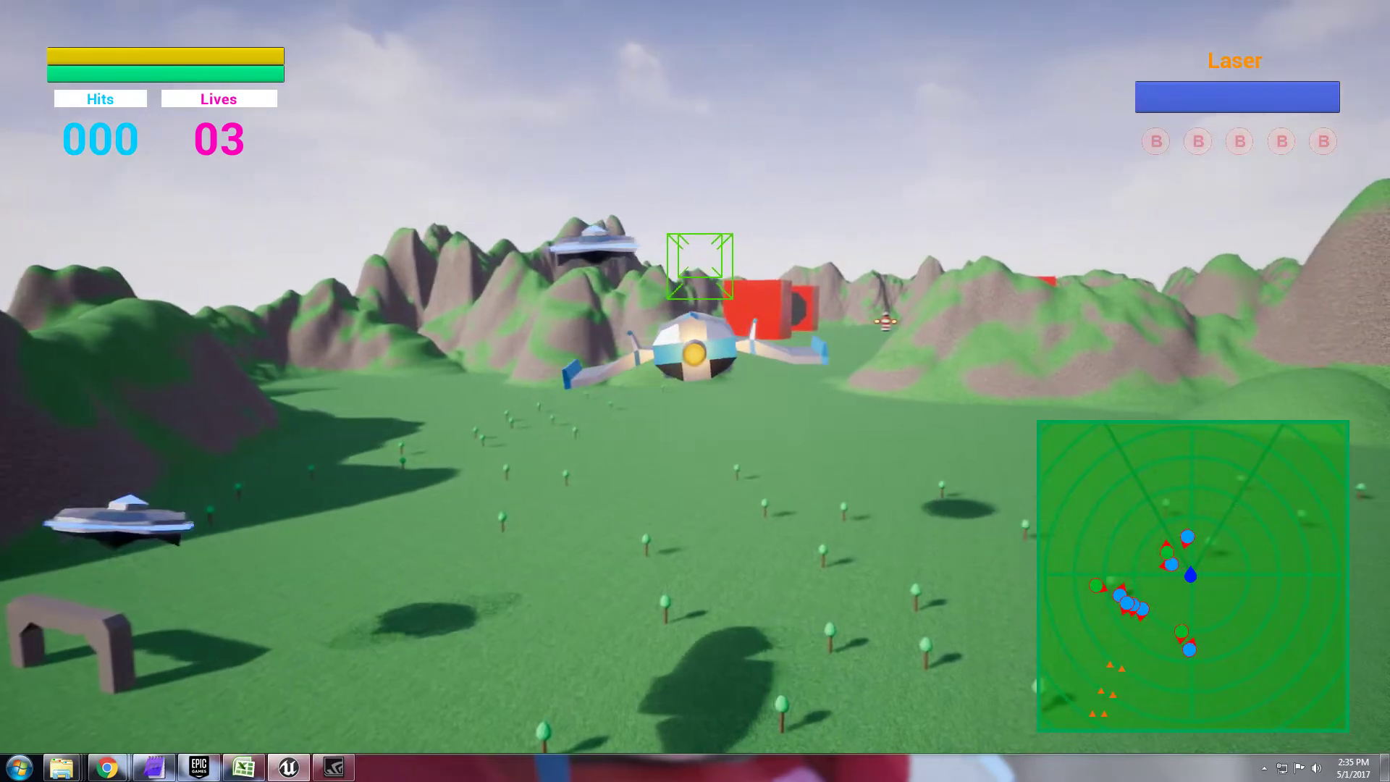
Step: Fly the ship toward the red blocks of the boss arena, leaving the enemies behind, and end the play session
{"action": "key", "text": "shift"}
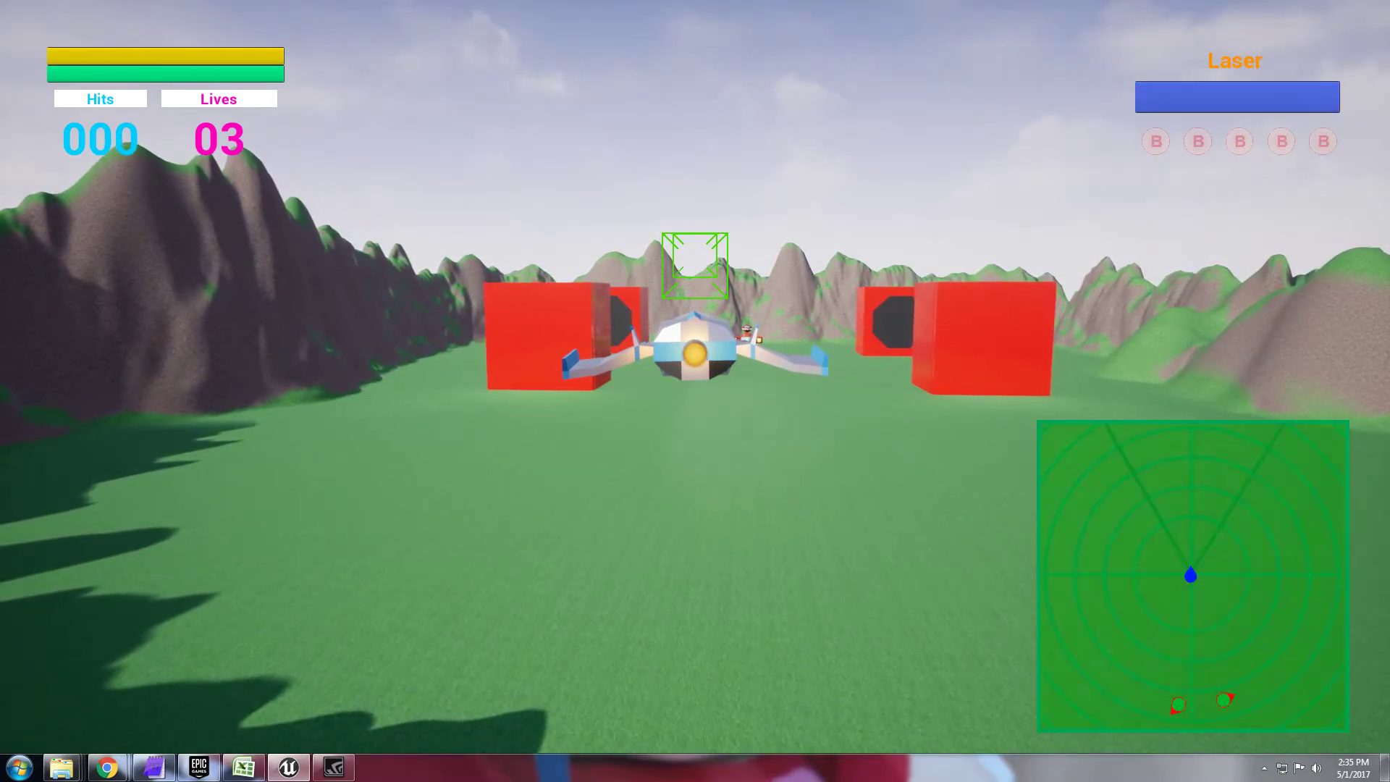
{"action": "key", "text": "r"}
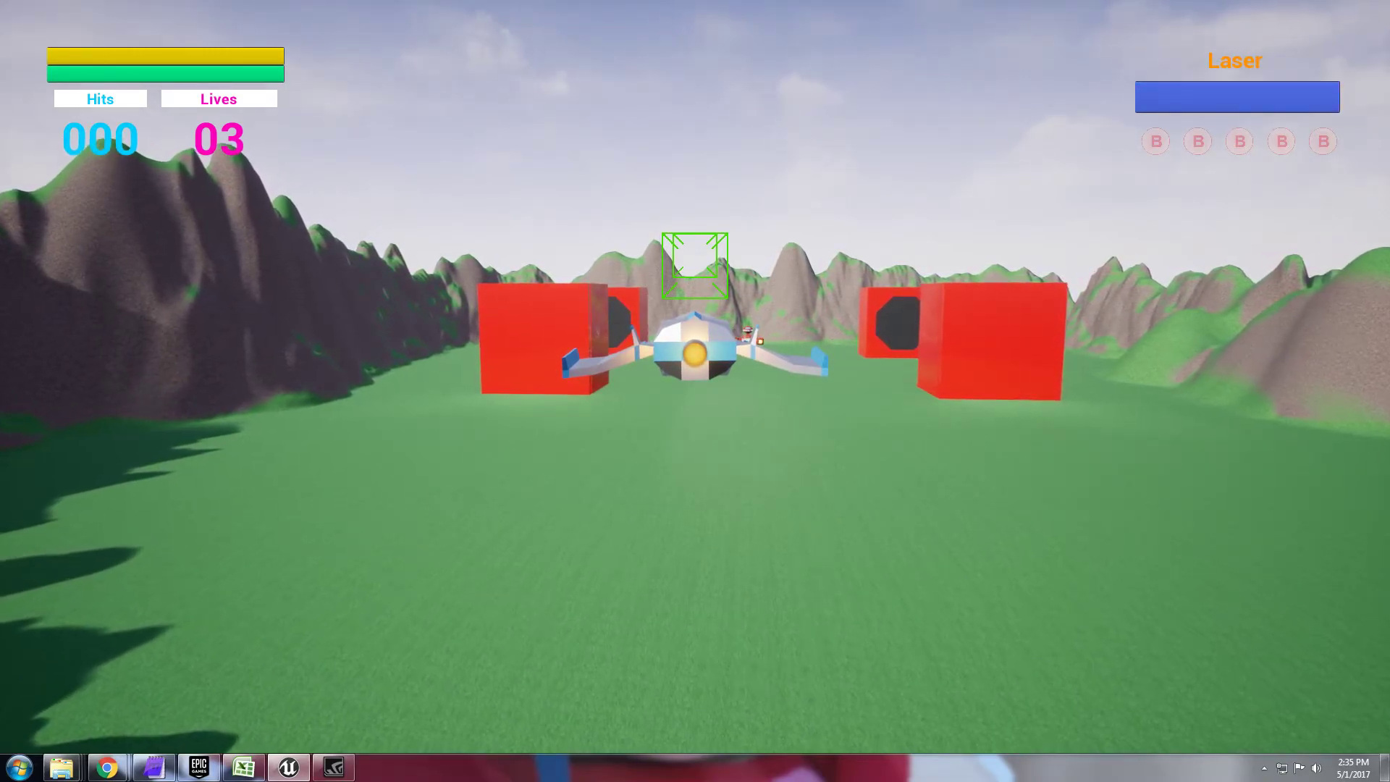
{"action": "key", "text": "r"}
{"action": "key", "text": "Escape"}
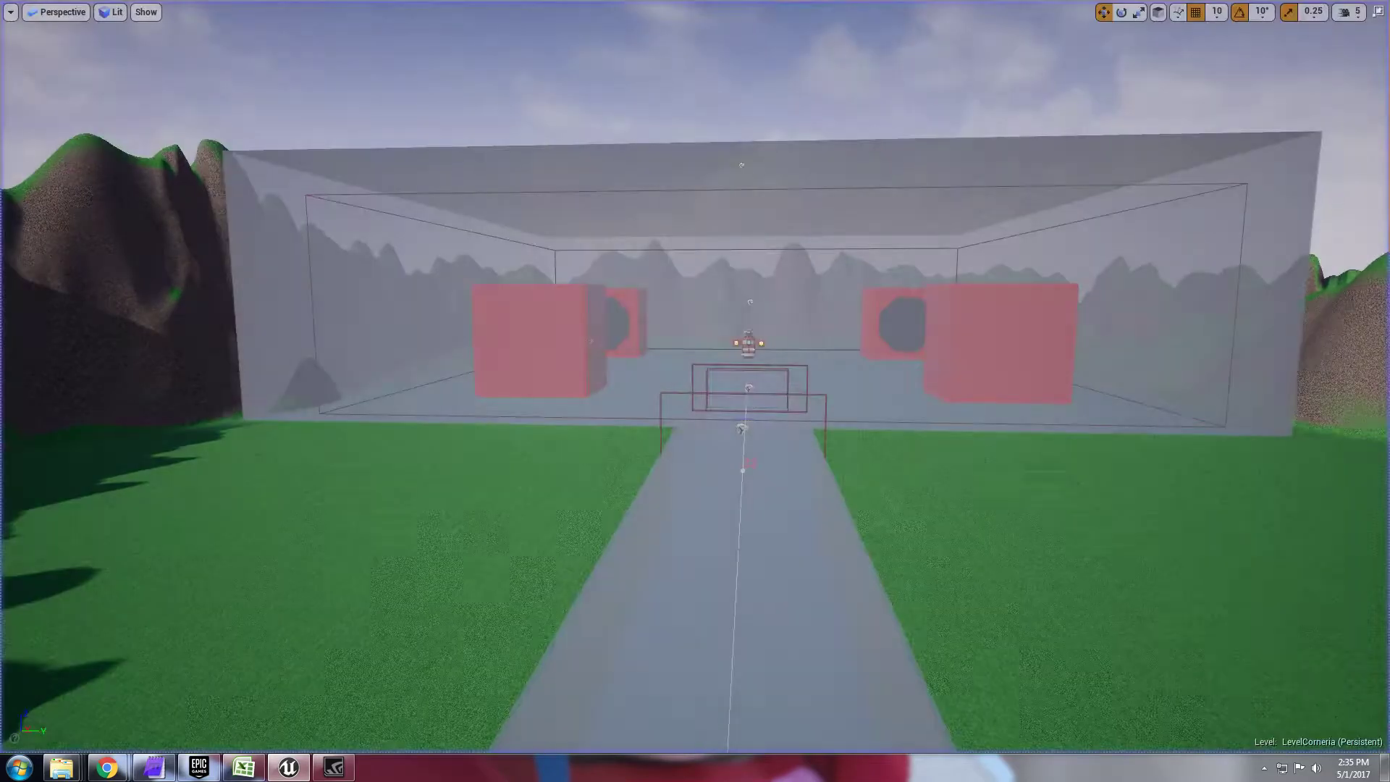
Step: Play the level from inside the boss arena, fly around Boss 1 to check its radar marker, and stop playing
{"action": "key", "text": "w"}
{"action": "key", "text": "d"}
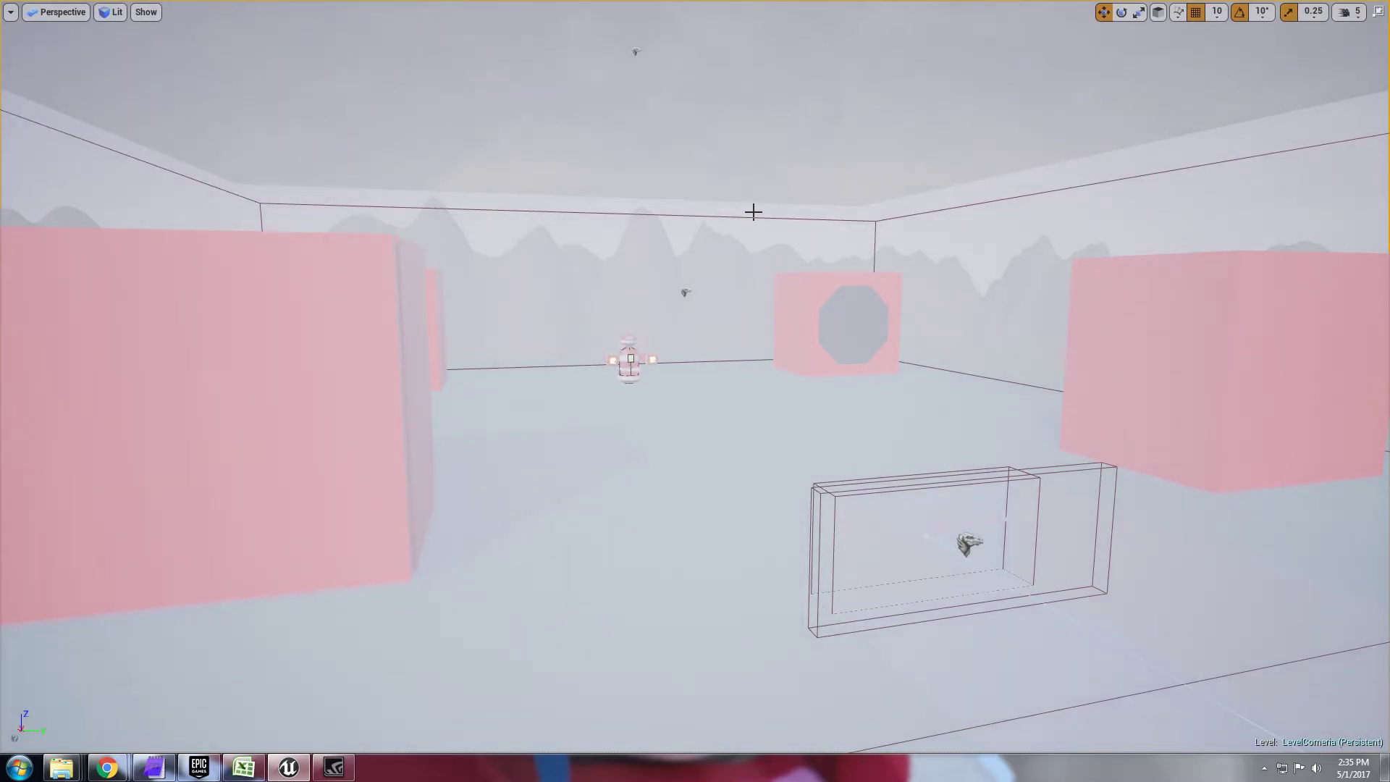
{"action": "key", "text": "alt+p"}
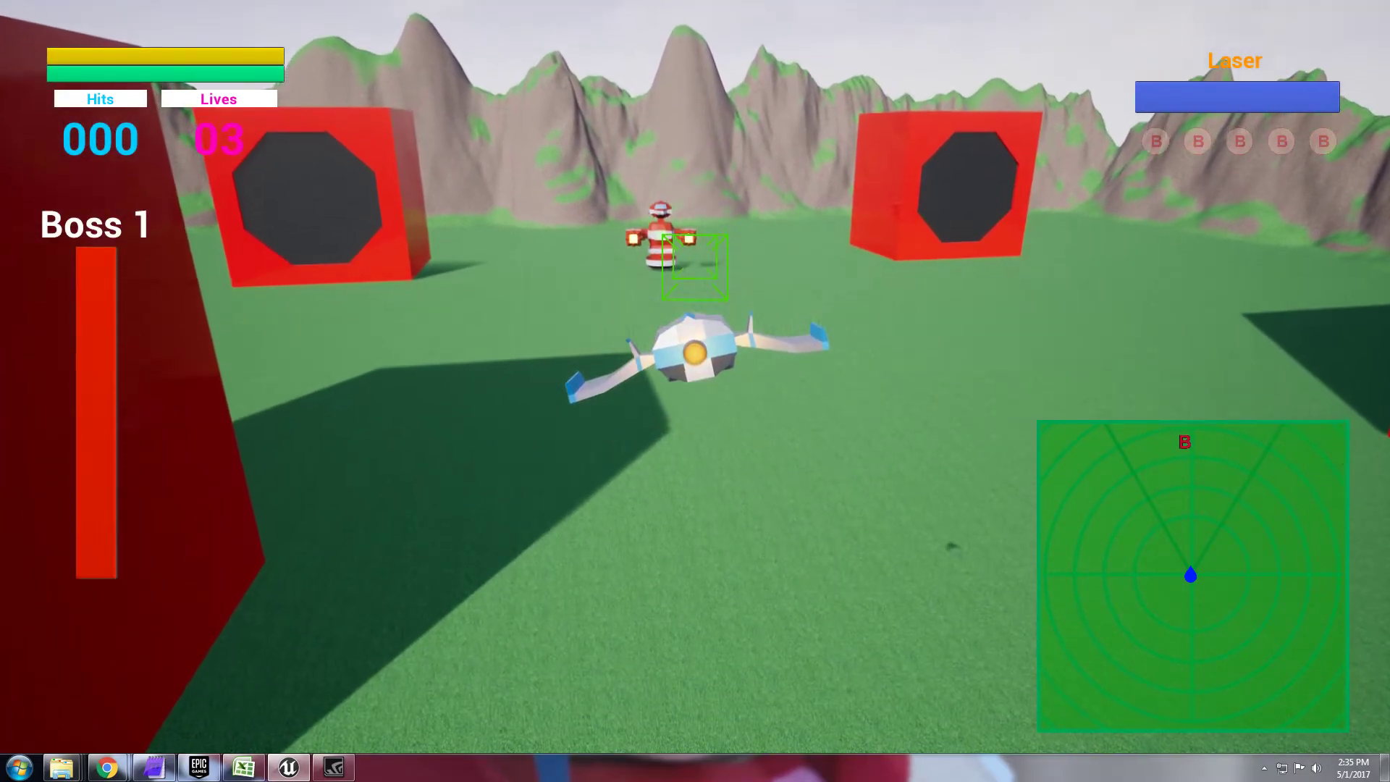
{"action": "key", "text": "space"}
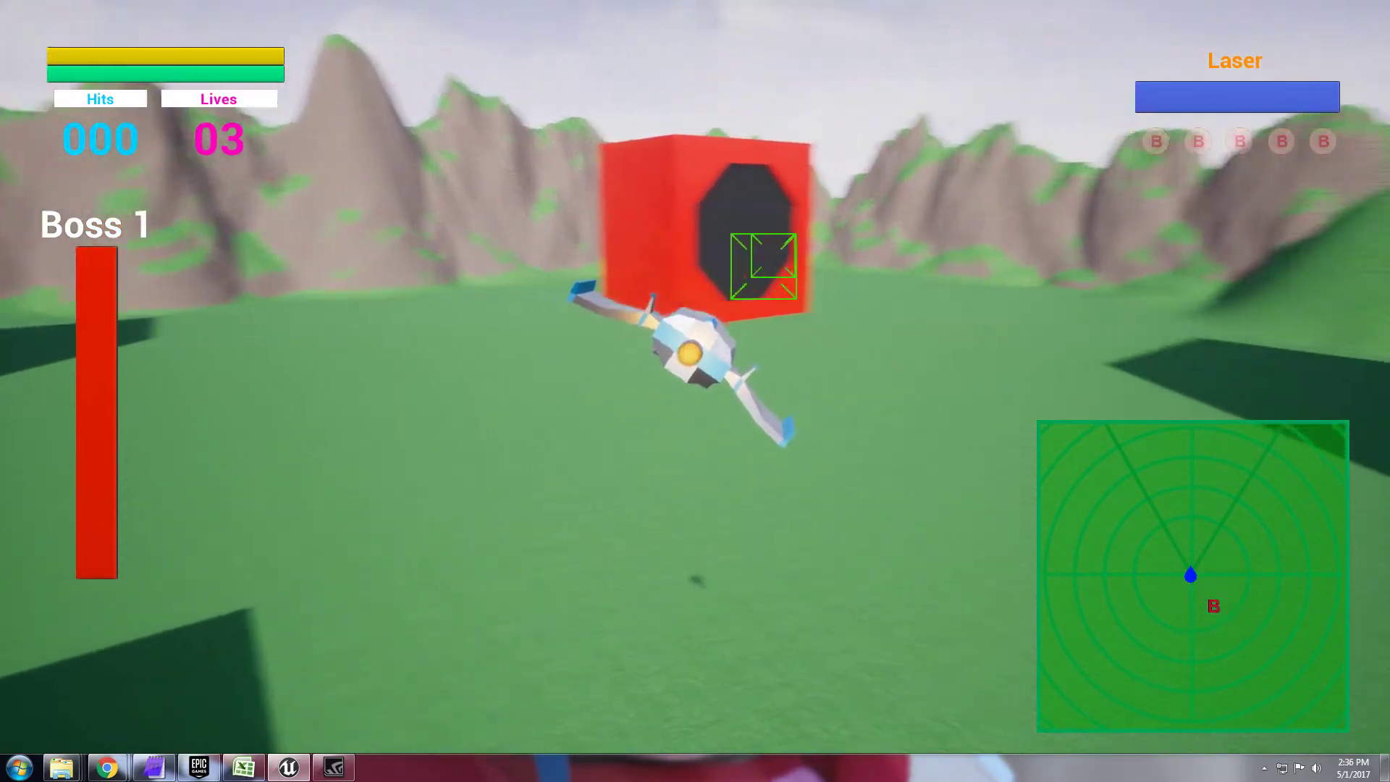
{"action": "key", "text": "space"}
{"action": "key", "text": "a"}
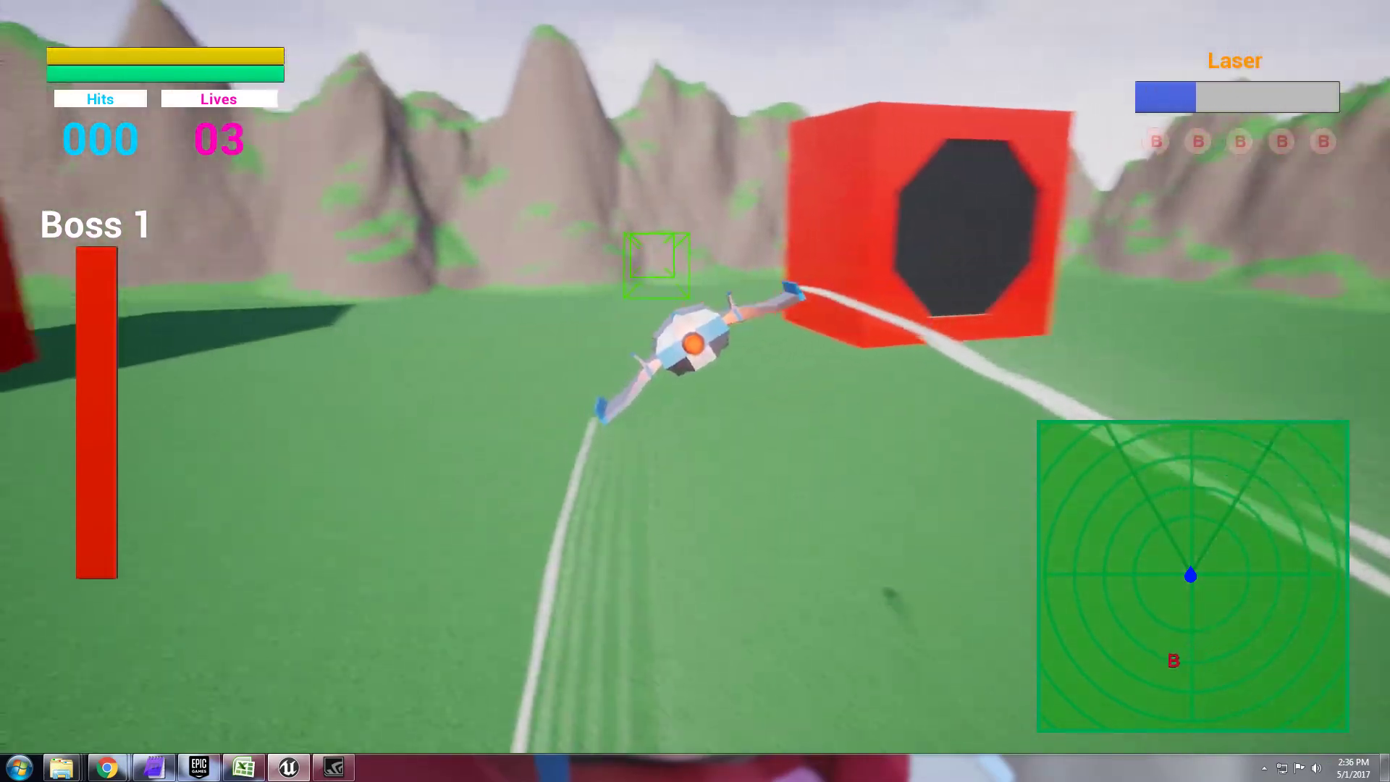
{"action": "key", "text": "a"}
{"action": "key", "text": "a"}
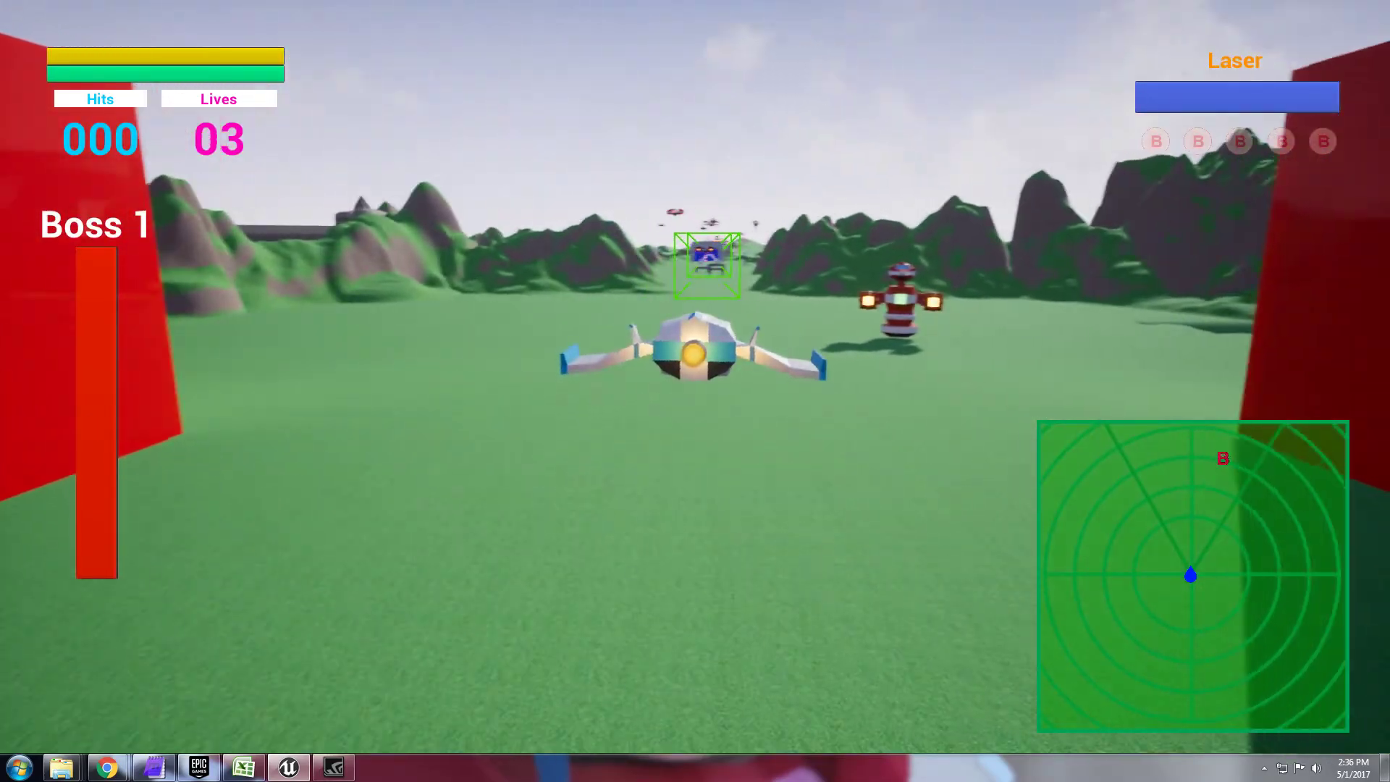
{"action": "key", "text": "Escape"}
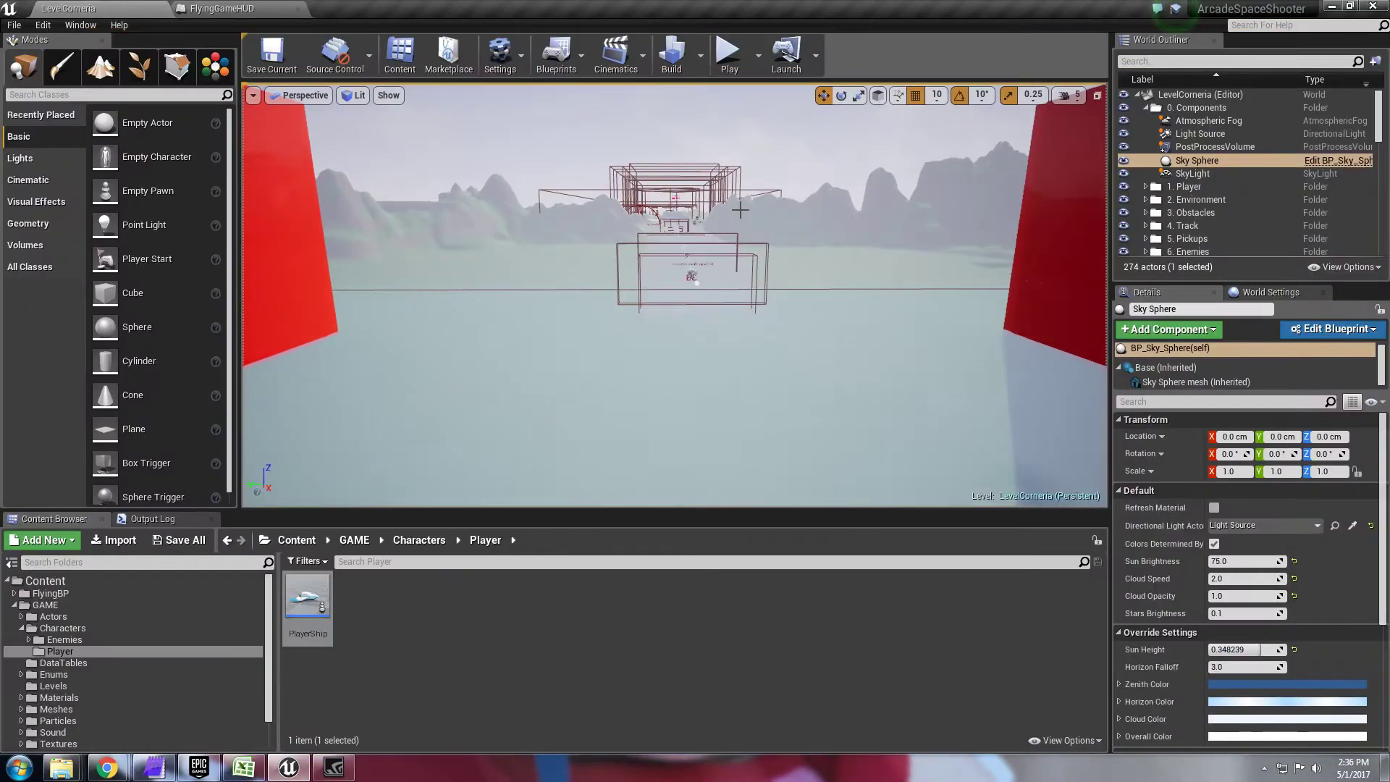
Step: Open the LevelSurvivalMode level from the GAME Levels folder and play it in the editor viewport
{"action": "left_click", "coordinate": [79, 607]}
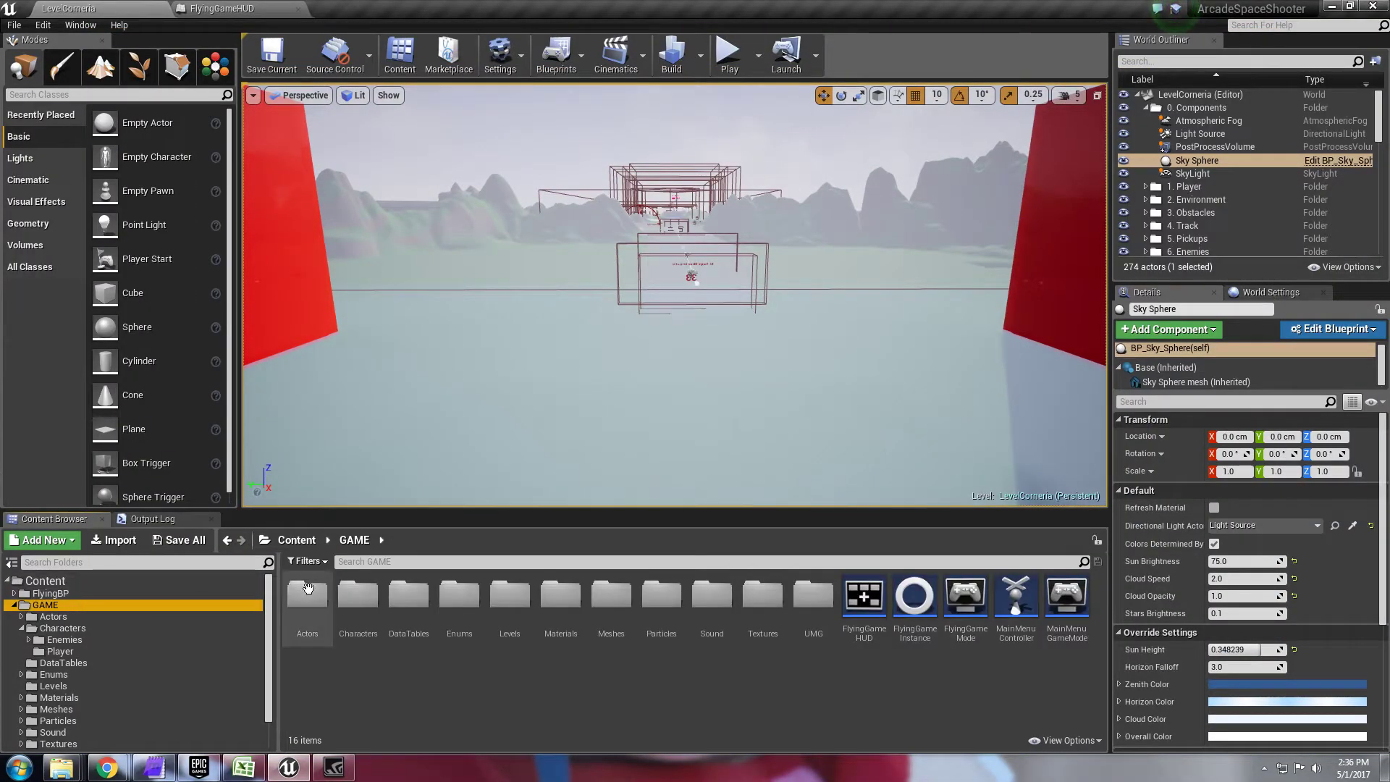
{"action": "double_click", "coordinate": [506, 621]}
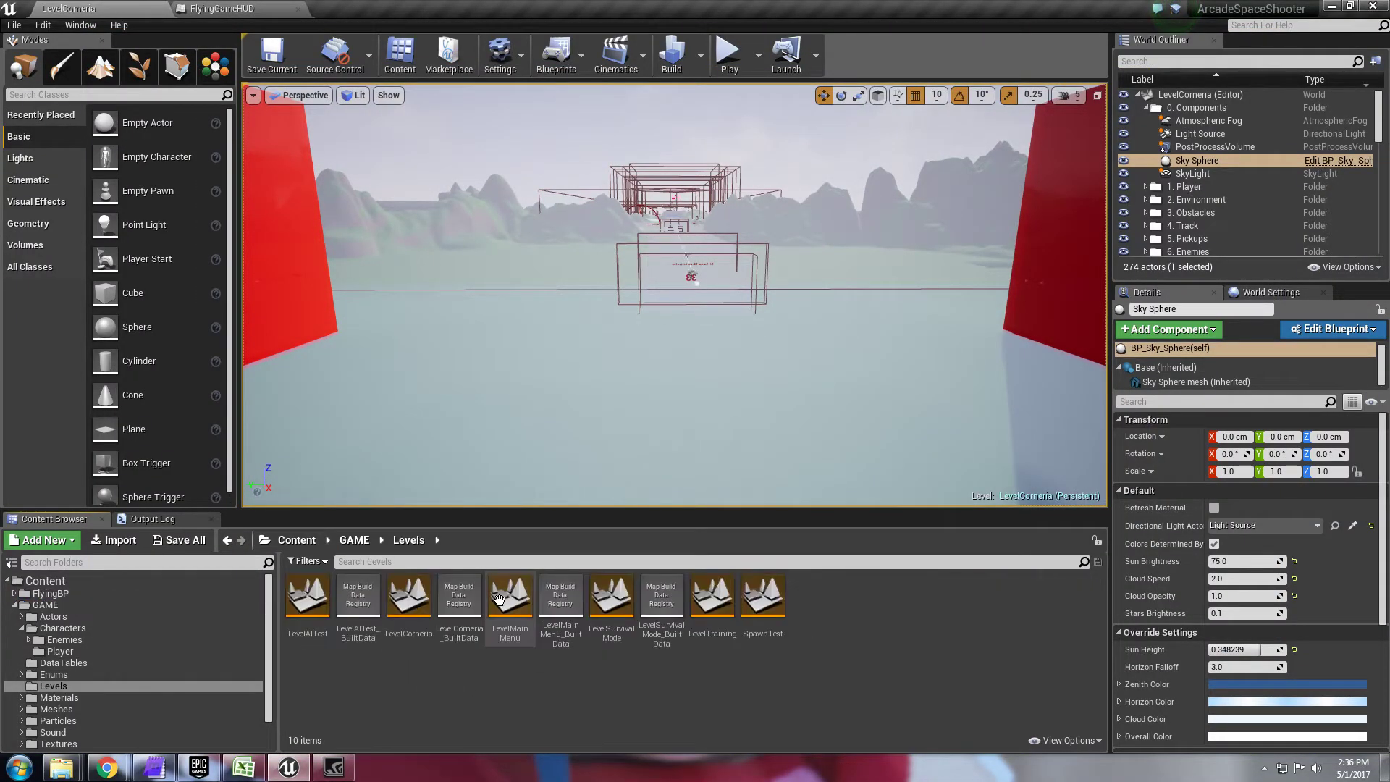
{"action": "double_click", "coordinate": [614, 600]}
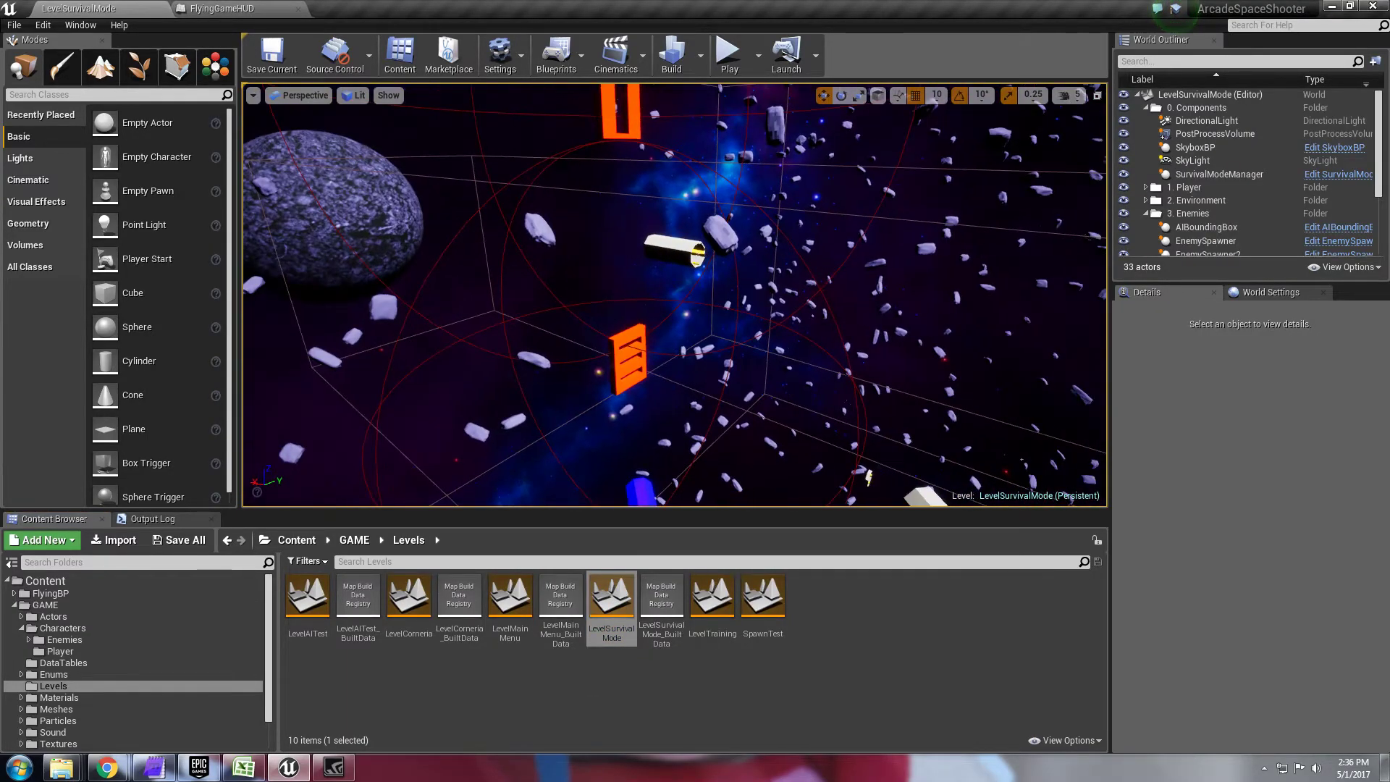
{"action": "left_click_drag", "start_coordinate": [757, 206], "coordinate": [919, 211]}
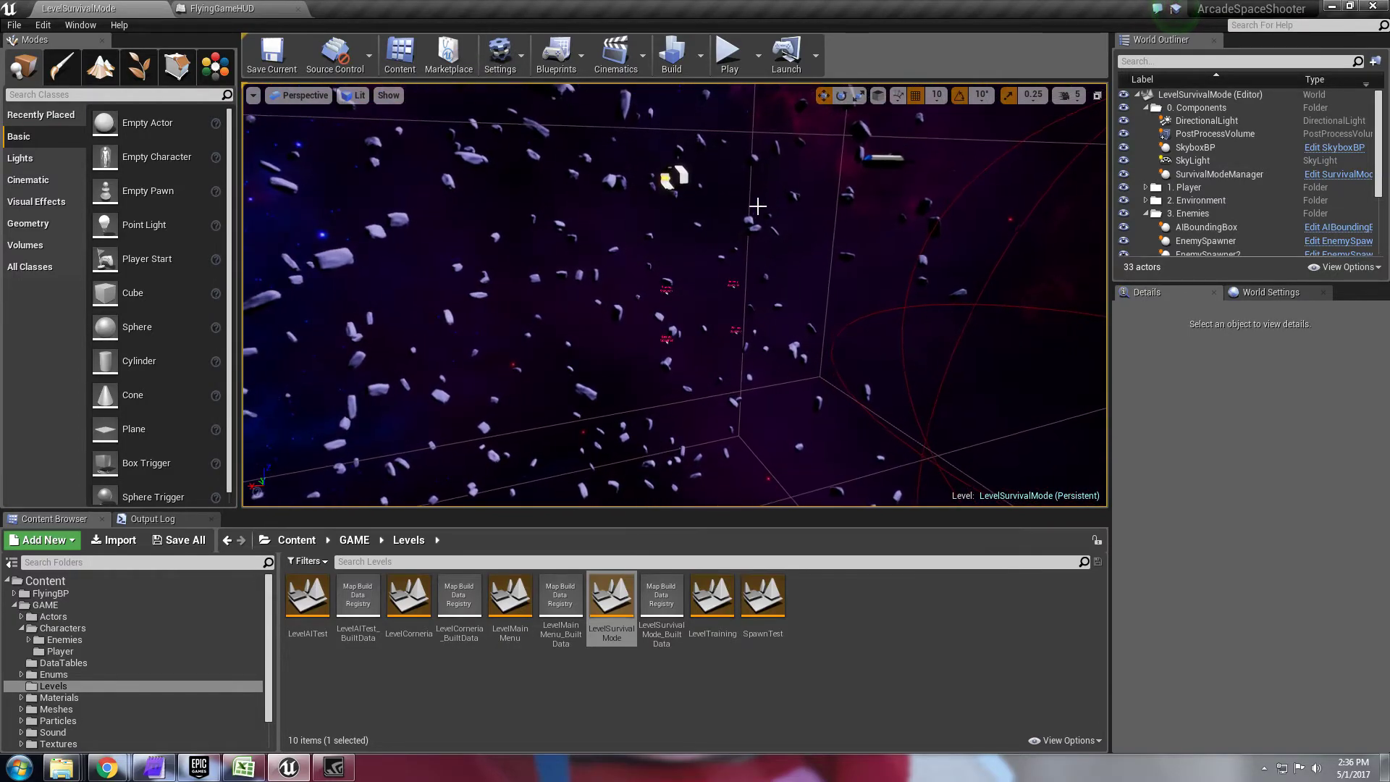
{"action": "left_click", "coordinate": [726, 65]}
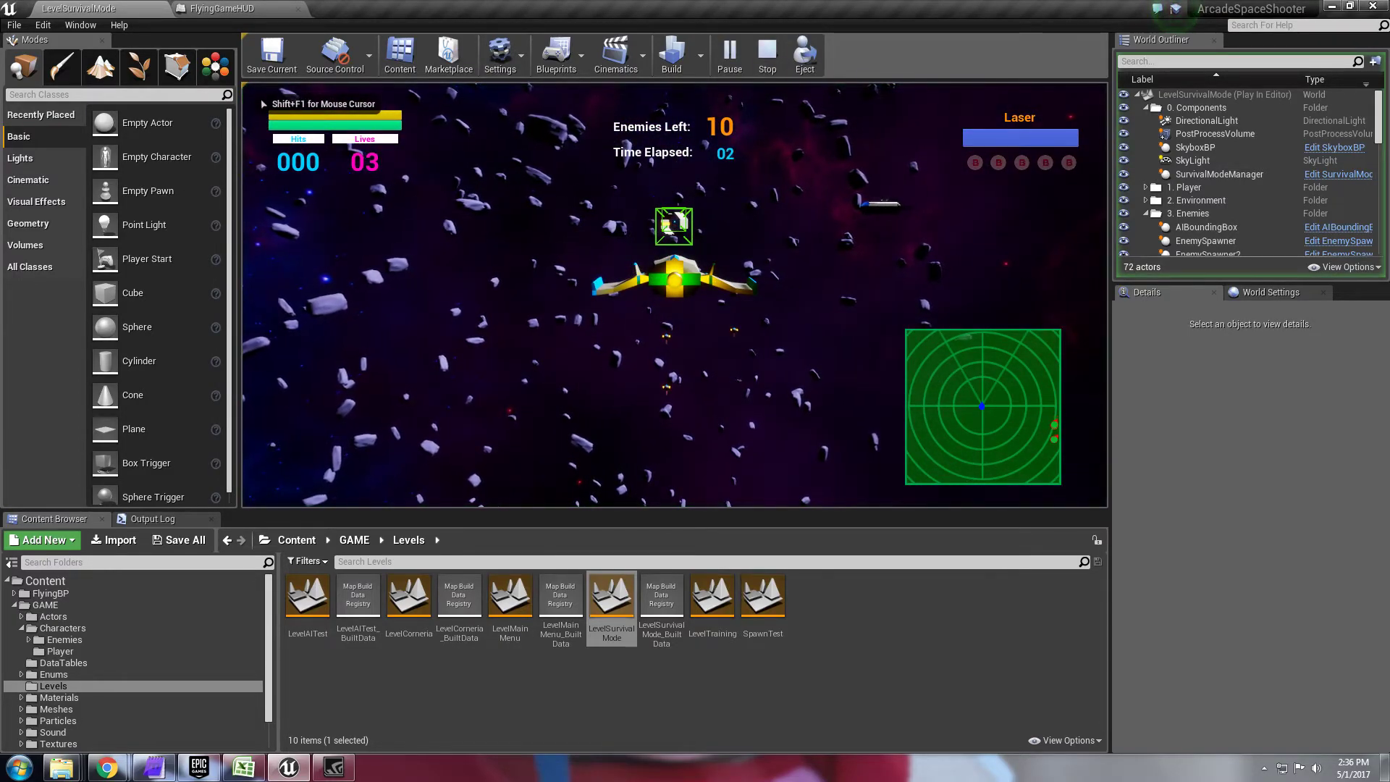
Step: Show the running survival level full screen and steer the ship in both directions to watch the approaching enemies on the radar
{"action": "key", "text": "F11"}
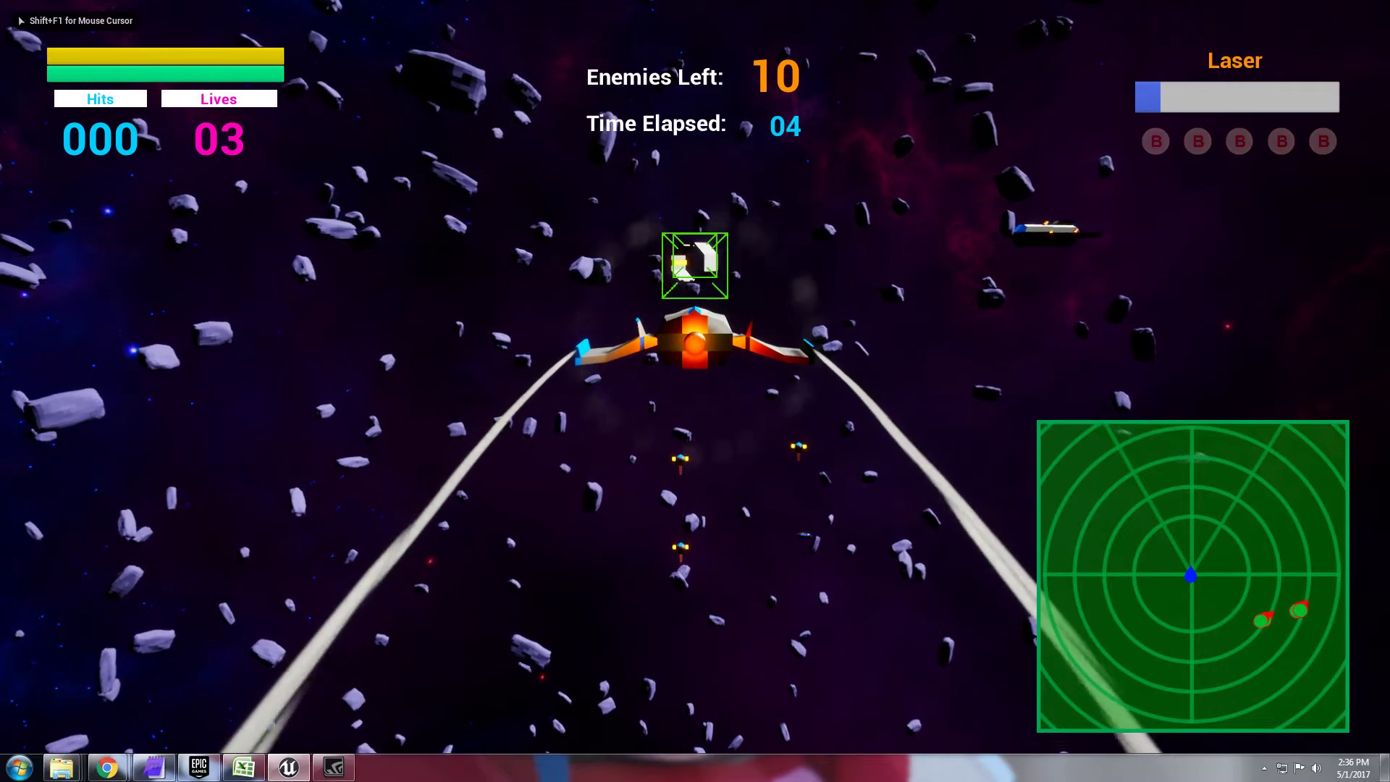
{"action": "key", "text": "w"}
{"action": "key", "text": "a"}
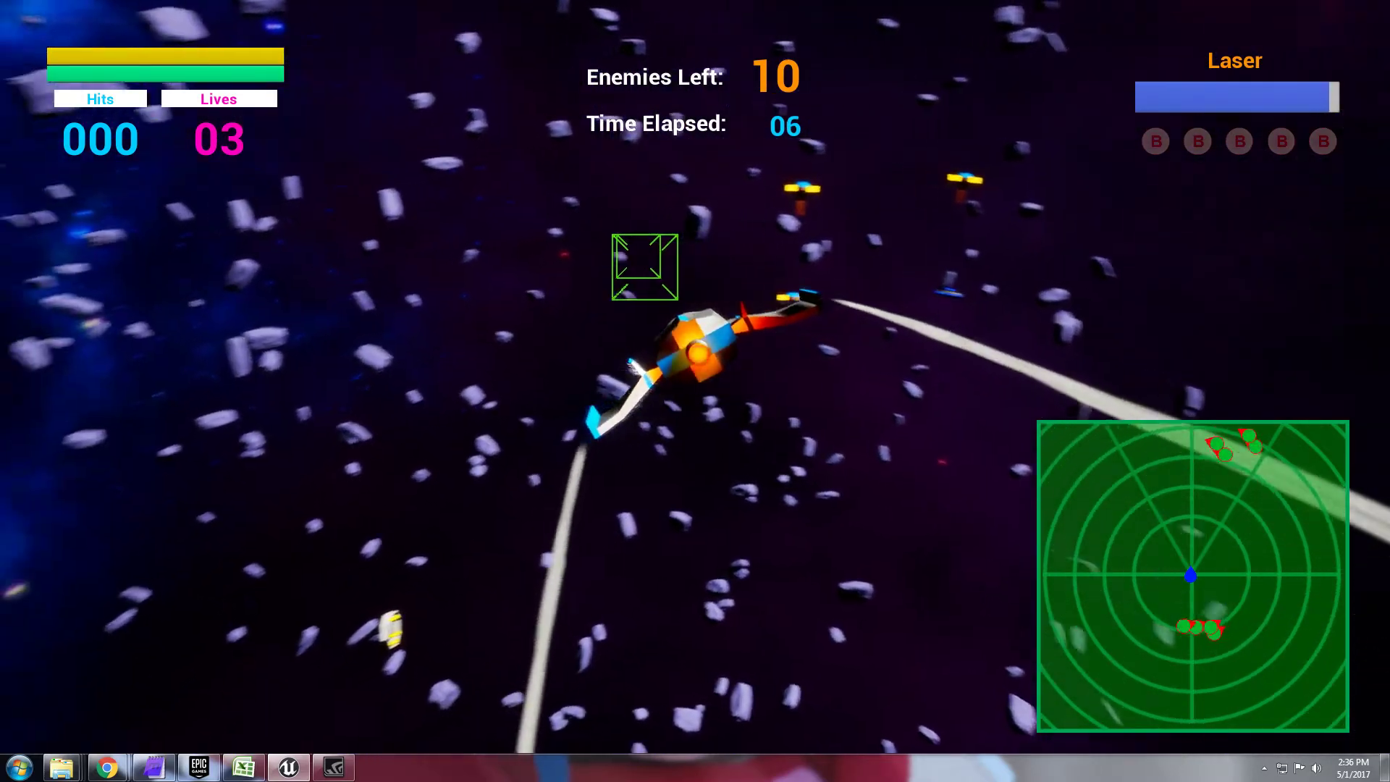
{"action": "key", "text": "d"}
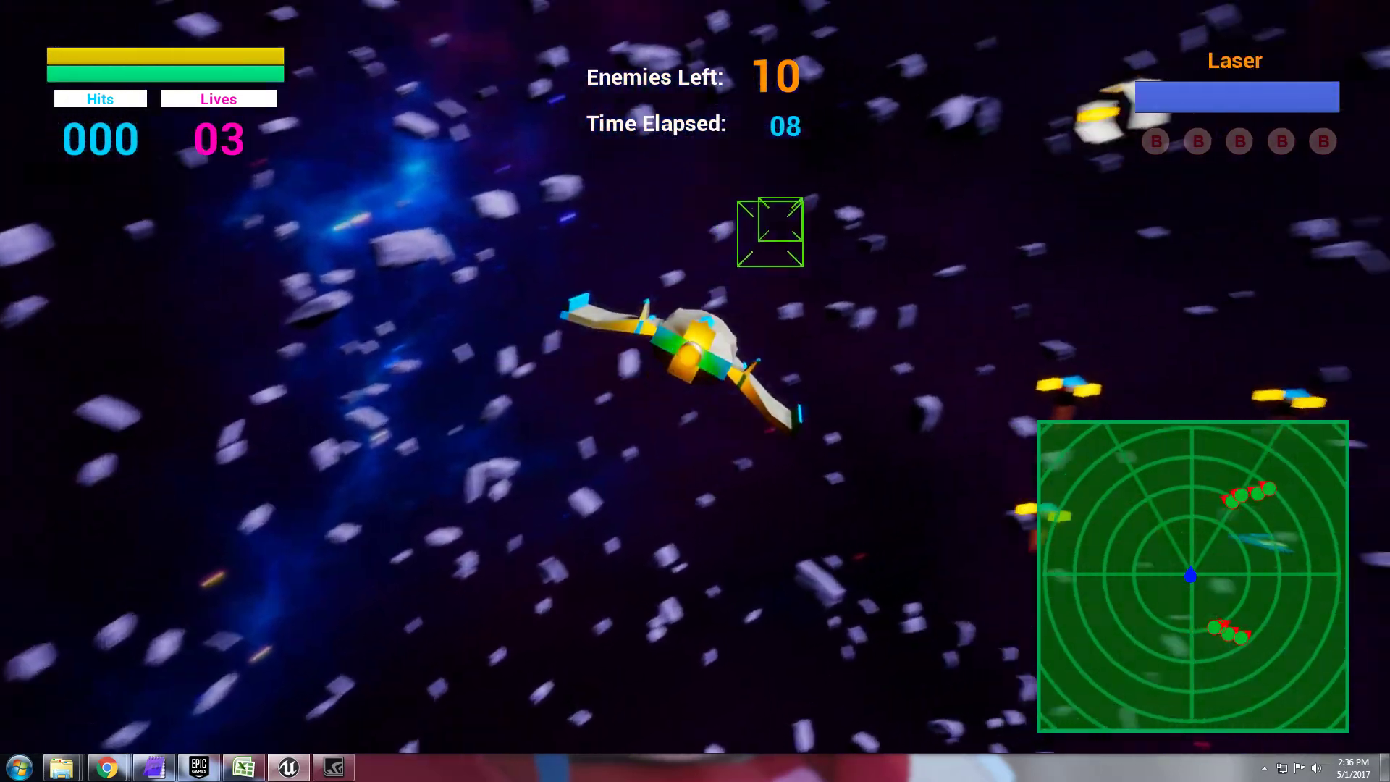
{"action": "key", "text": "s"}
{"action": "key", "text": "d"}
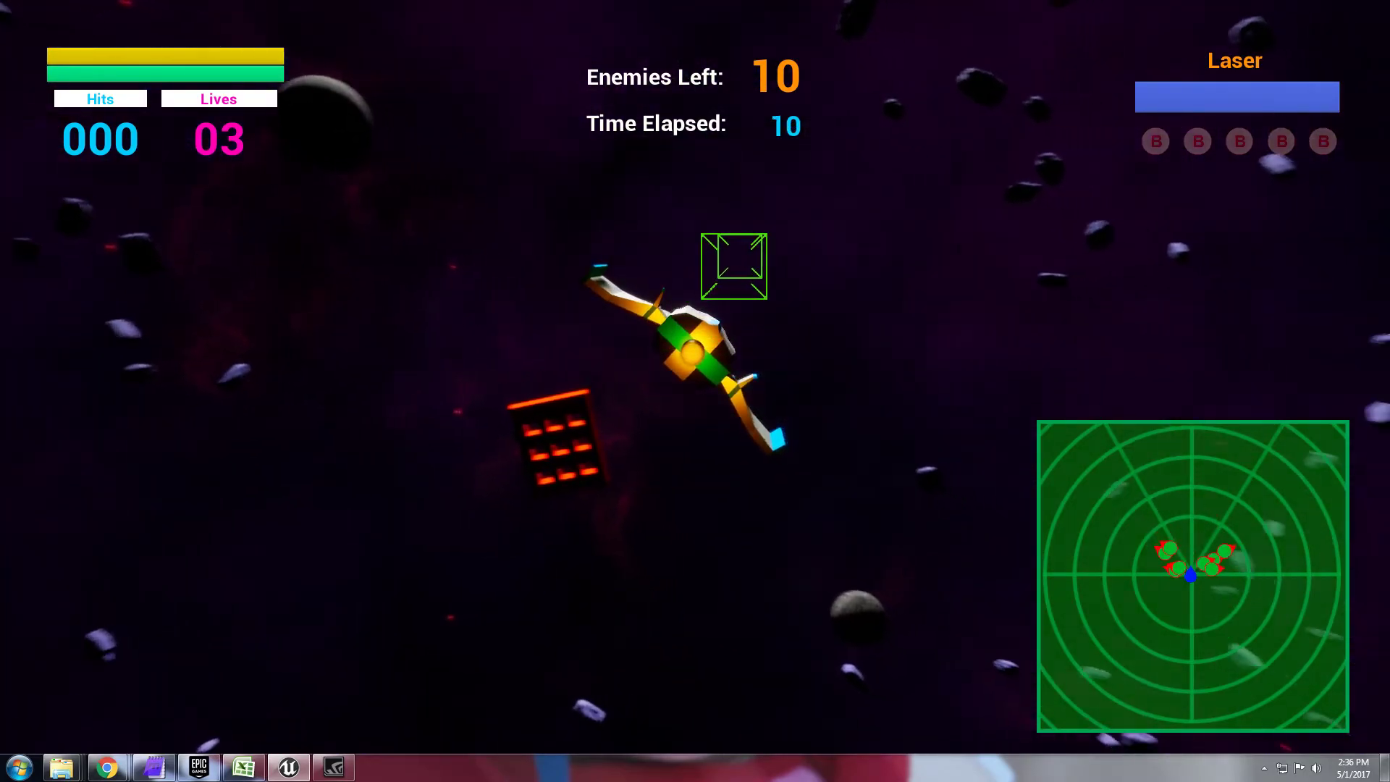
Step: Boost and bank the ship among the attacking enemies to check their radar markers, then end the play session and leave full screen
{"action": "key", "text": "space"}
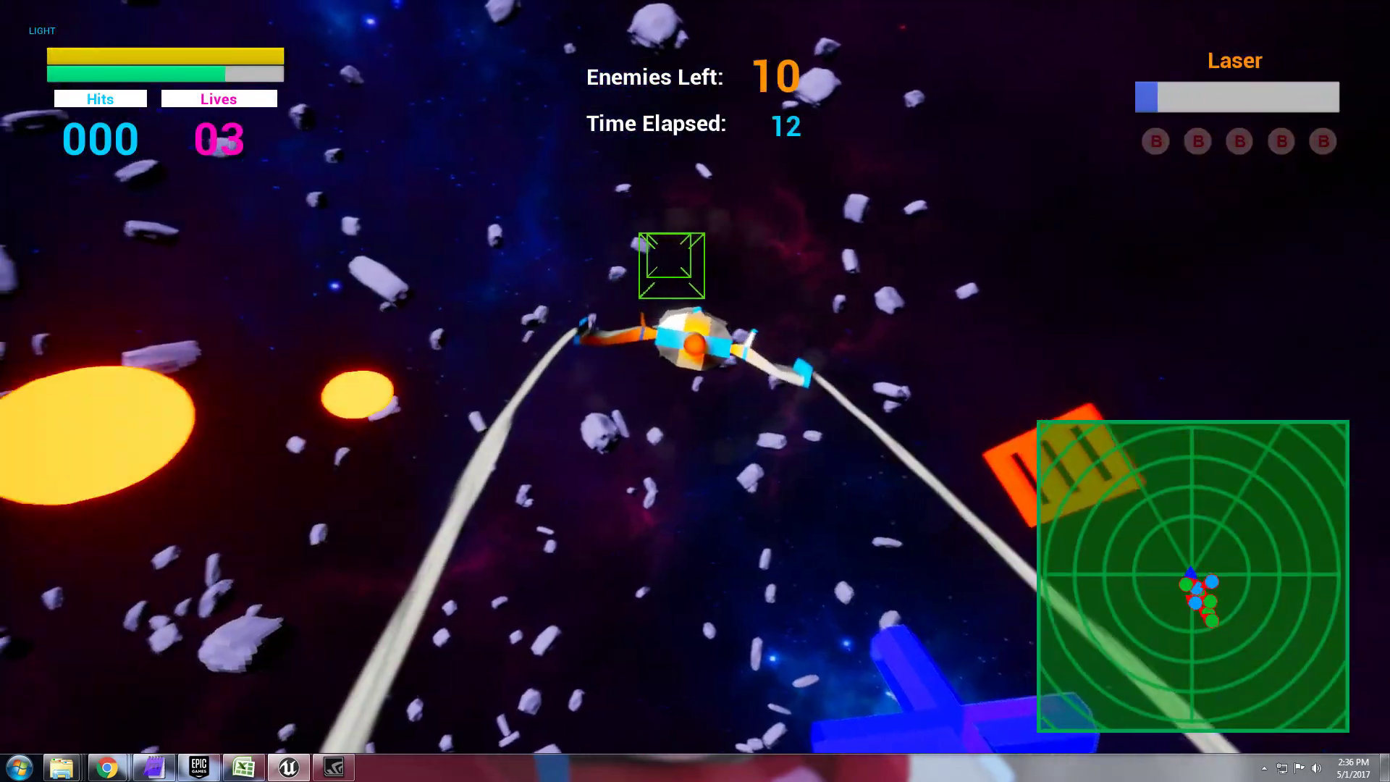
{"action": "key", "text": "a"}
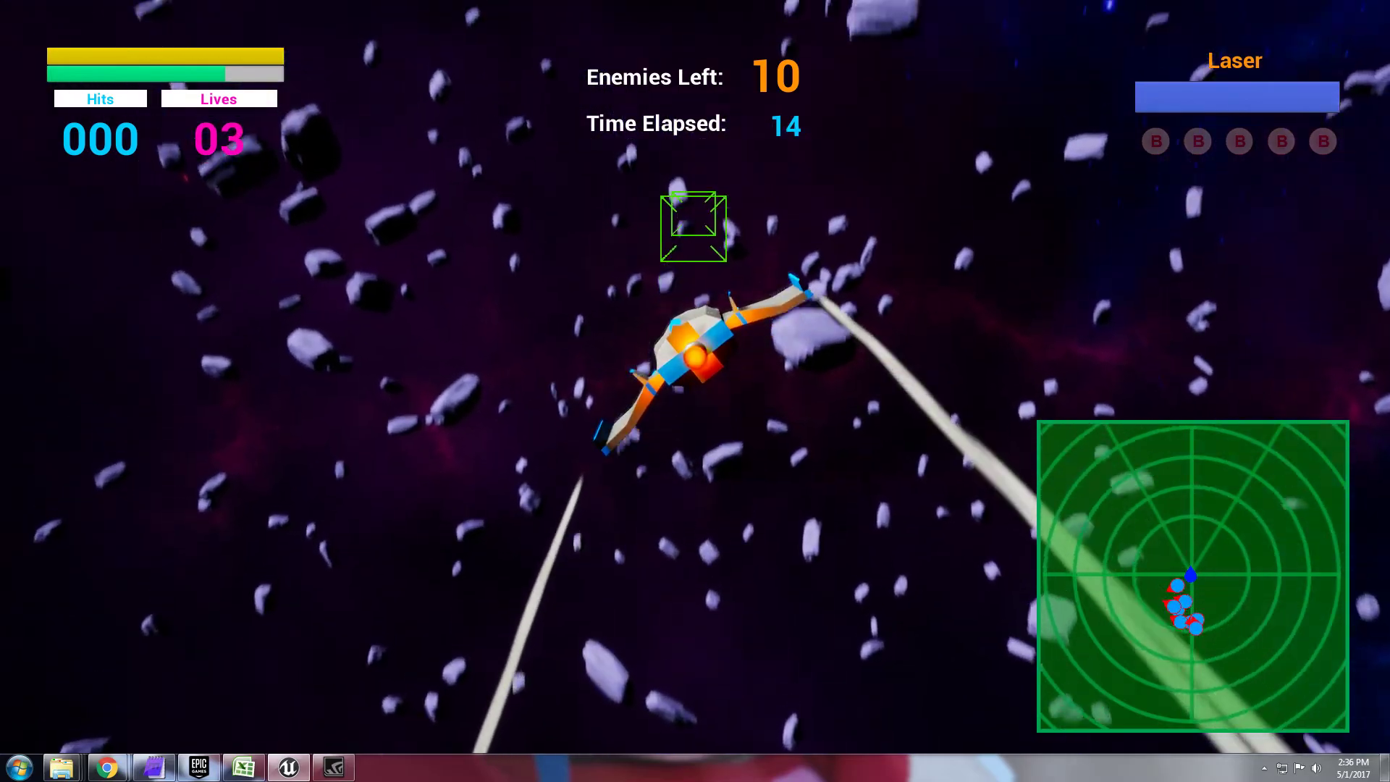
{"action": "key", "text": "d"}
{"action": "key", "text": "space"}
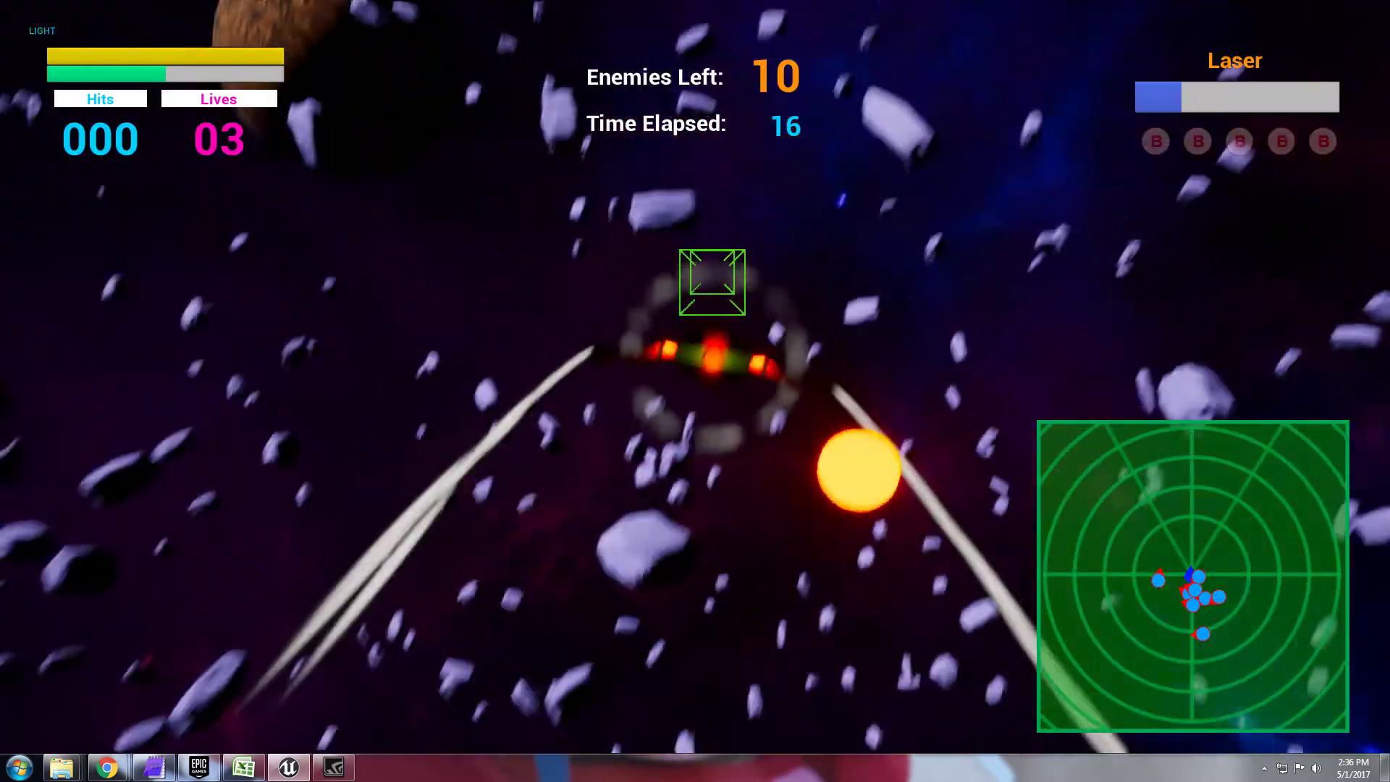
{"action": "key", "text": "c"}
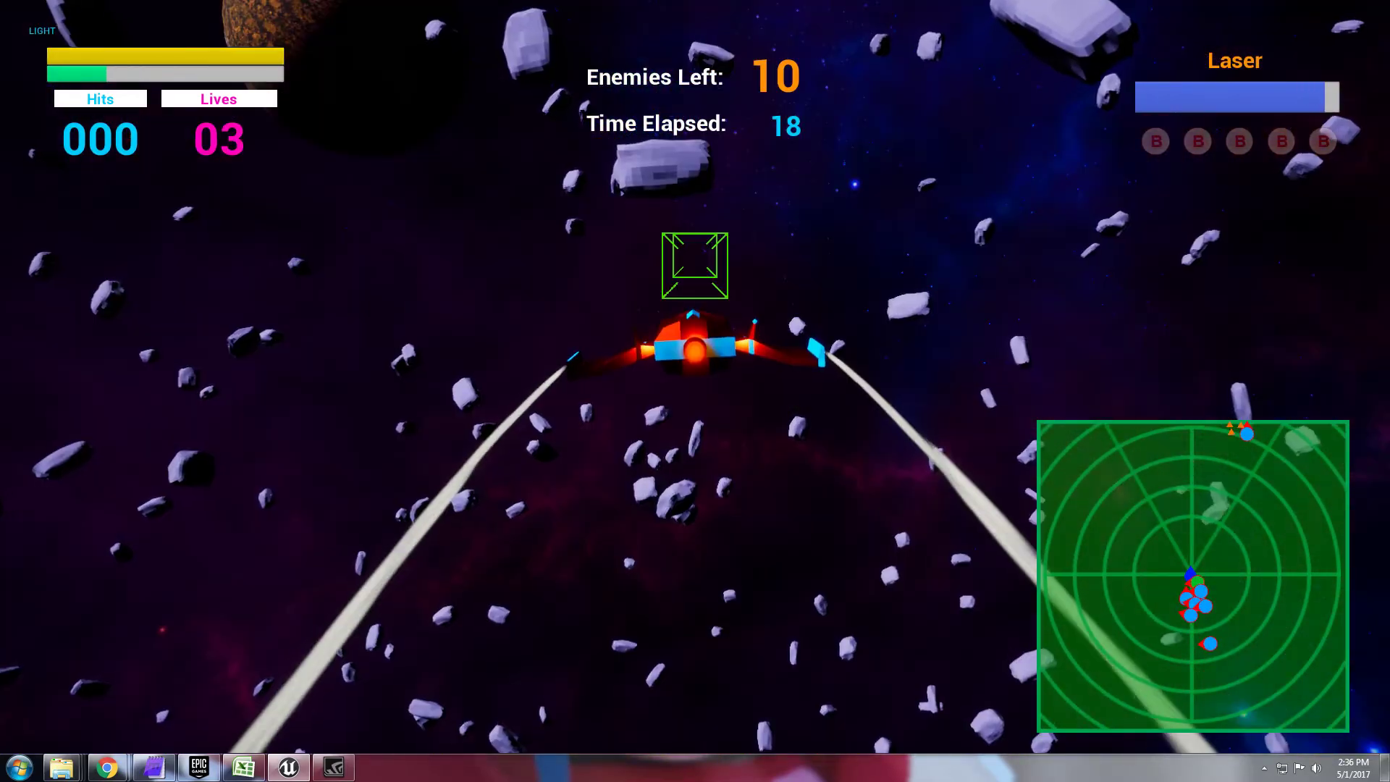
{"action": "key", "text": "Escape"}
{"action": "key", "text": "F11"}
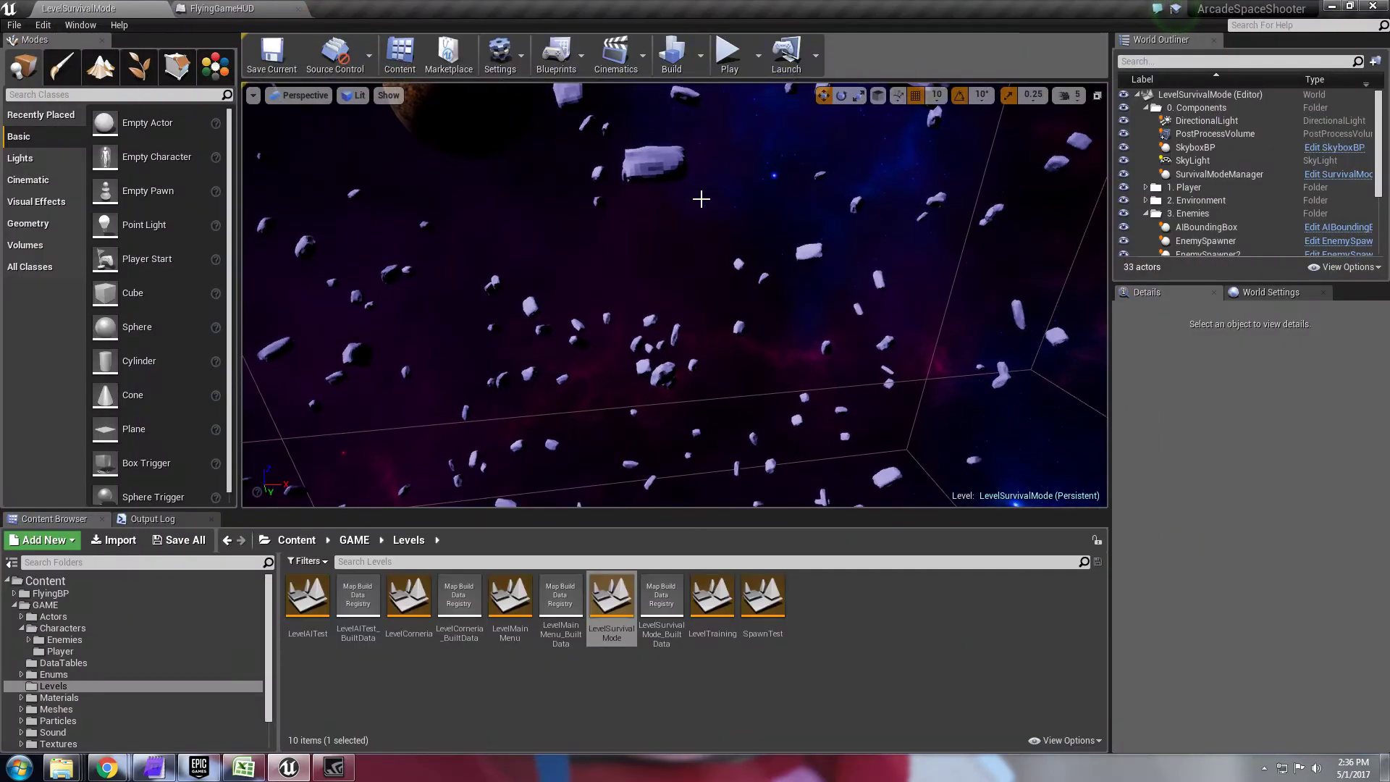
Step: Examine the placement of the Enemy Spawner actors inside the bounding box of the survival level
{"action": "right_click", "coordinate": [498, 283]}
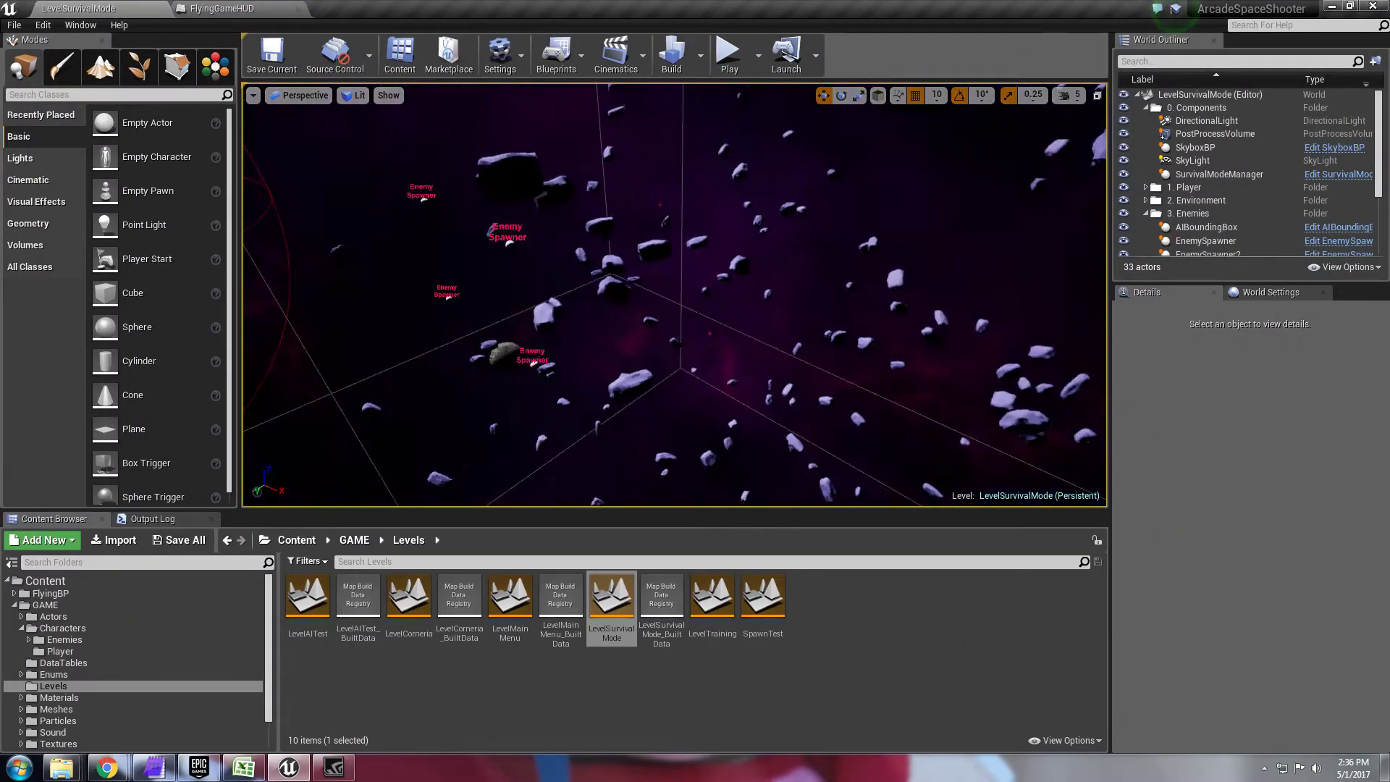
{"action": "key", "text": "s"}
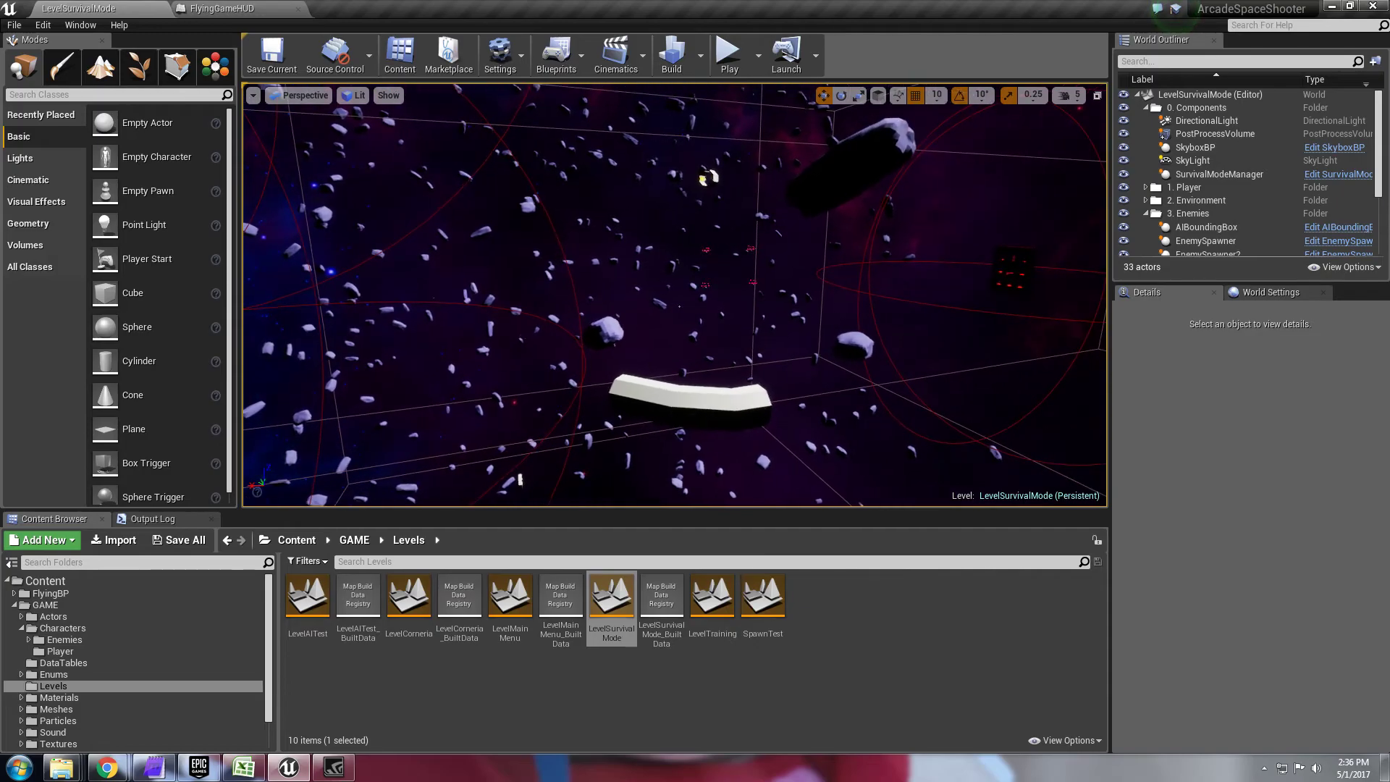
{"action": "key", "text": "w"}
{"action": "left_click_drag", "start_coordinate": [498, 282], "coordinate": [497, 282]}
{"action": "left_click_drag", "start_coordinate": [780, 270], "coordinate": [780, 270]}
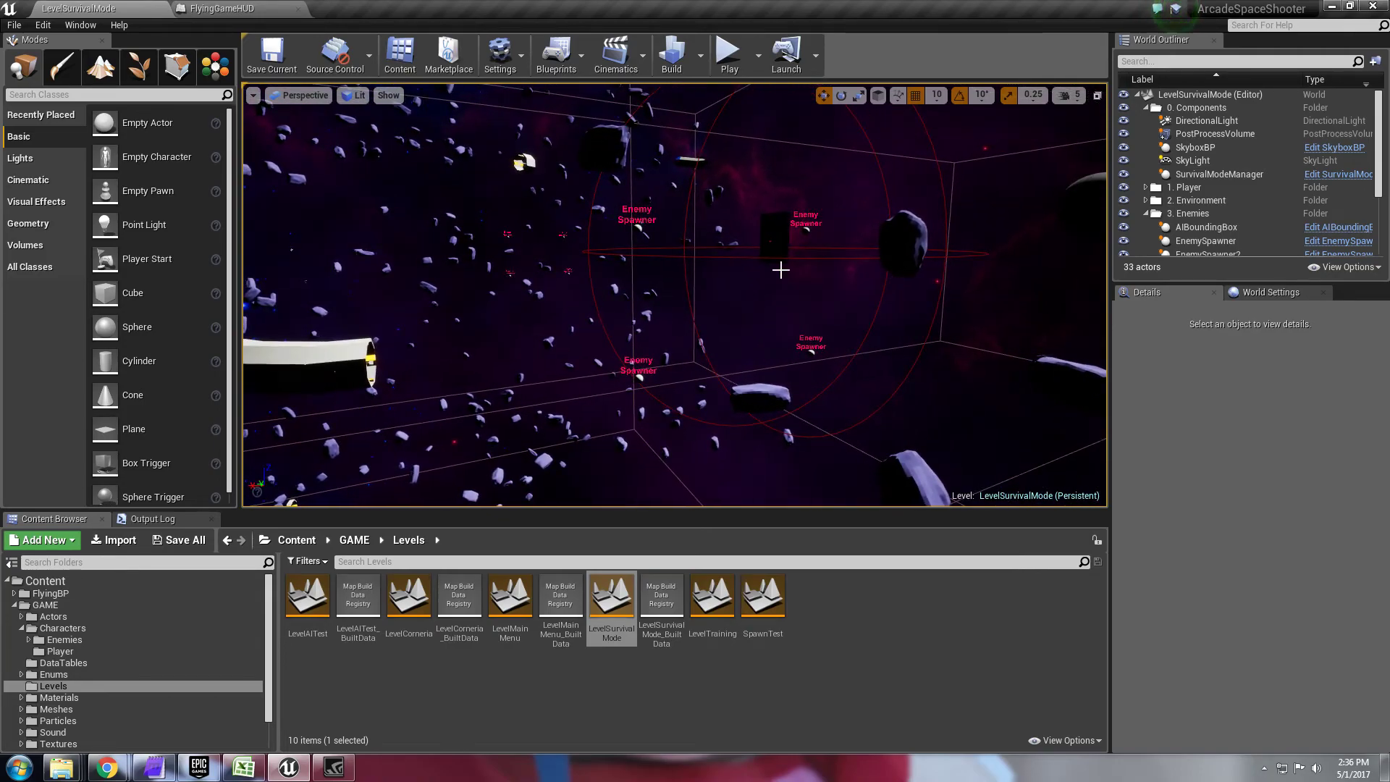